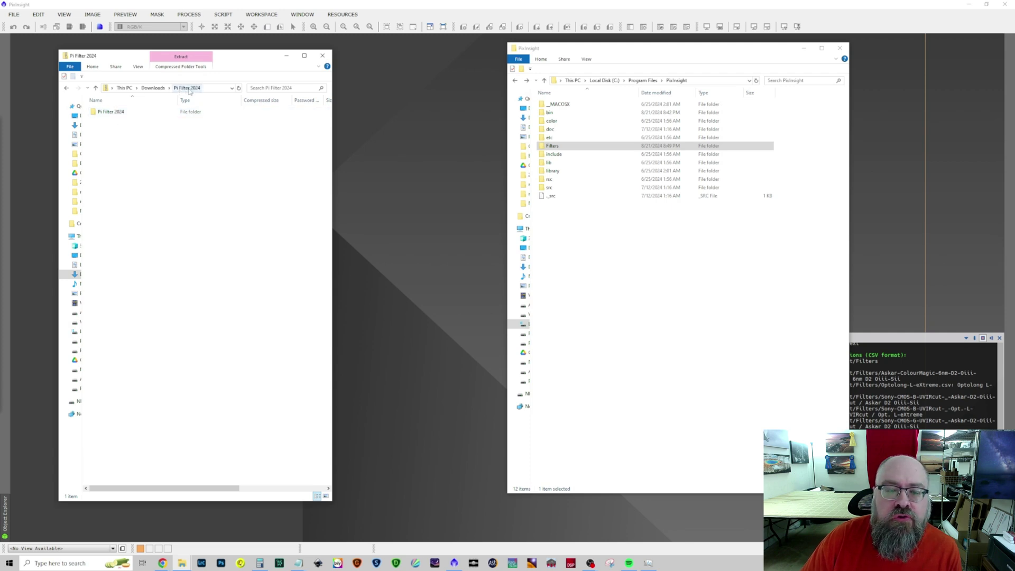
Step: Open the inner Pi Filter 2024 folder listing the 239 filter spreadsheet files
double_click(111, 112)
Step: Find and select the Sony-IMX492 filter file in the download list
scroll(235, 167, down, 3)
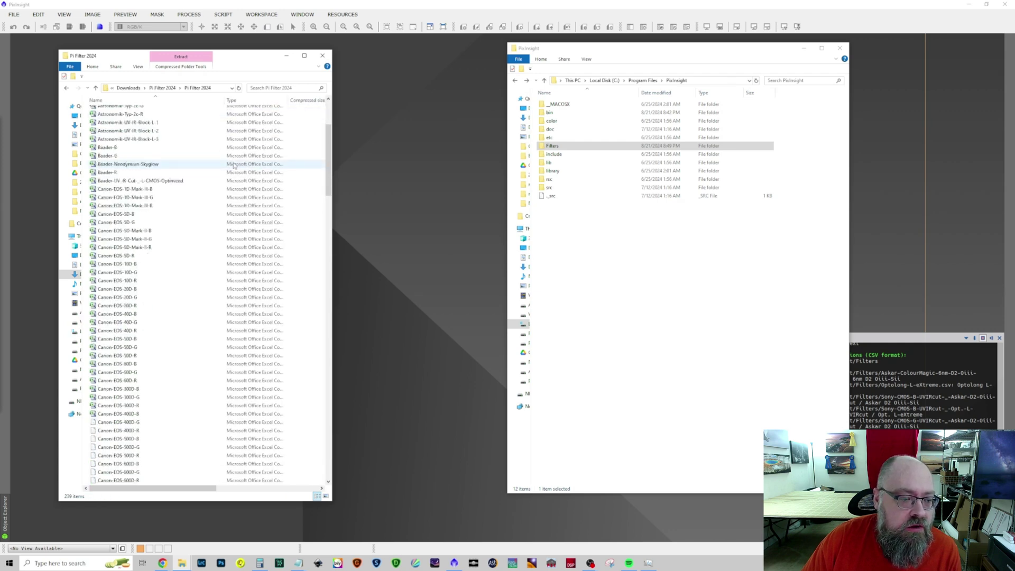
scroll(234, 166, down, 20)
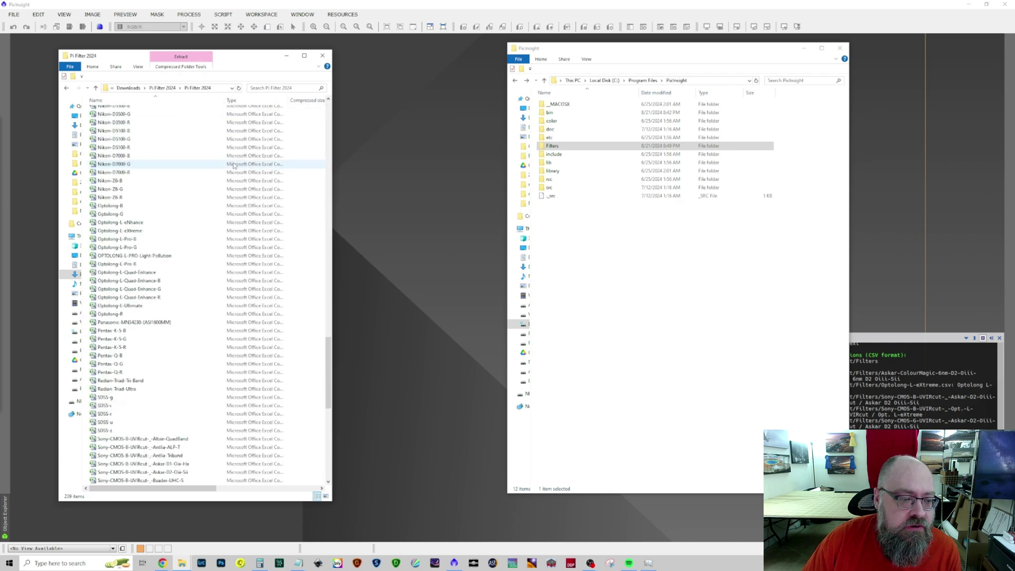
scroll(234, 166, down, 15)
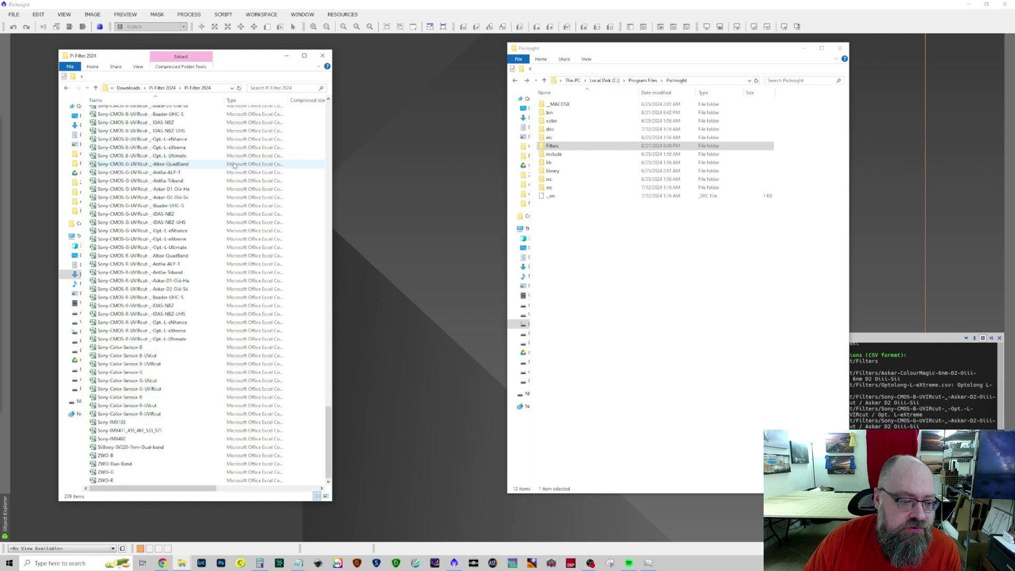
scroll(234, 166, up, 20)
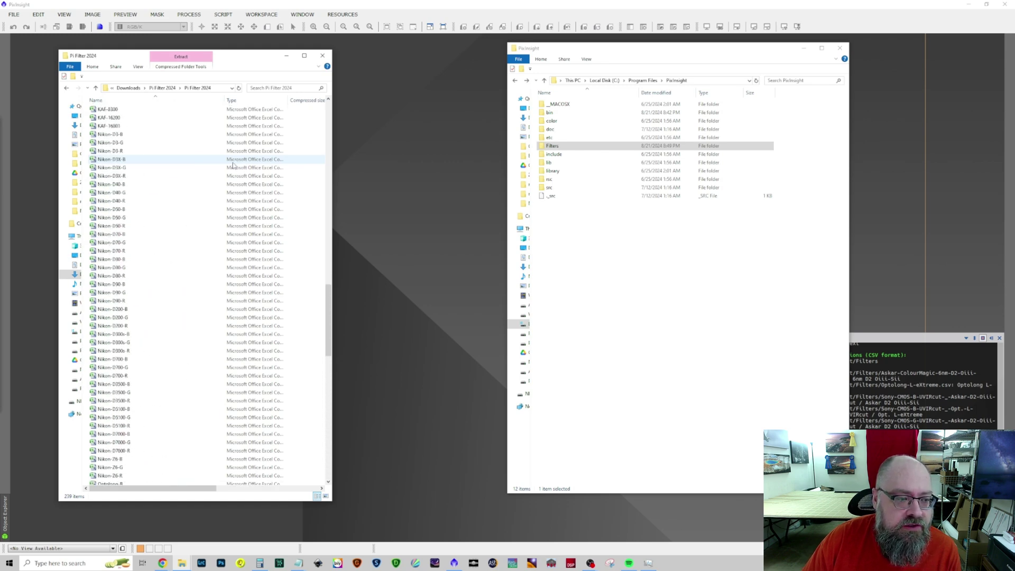
scroll(235, 166, up, 8)
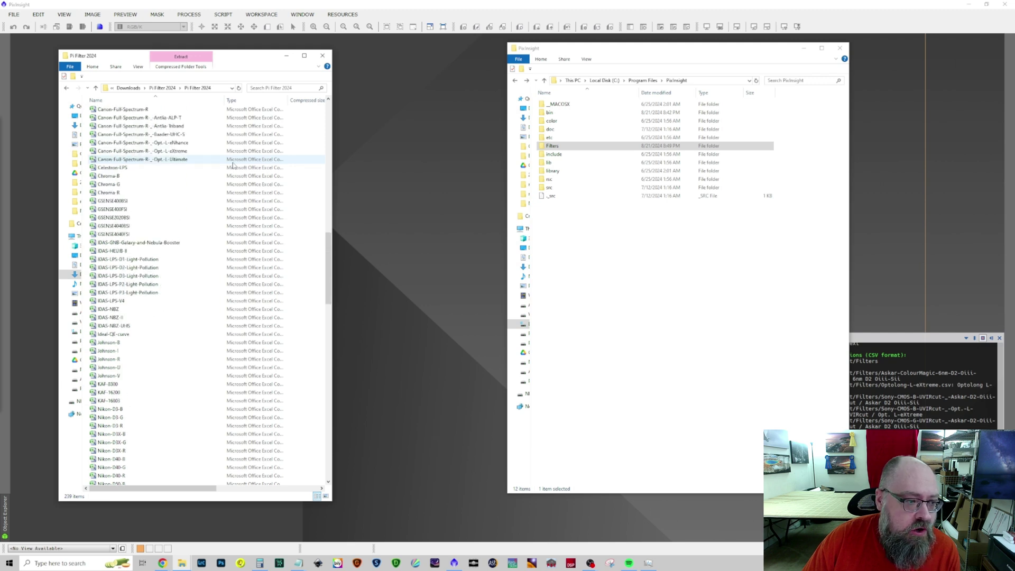
scroll(234, 166, up, 10)
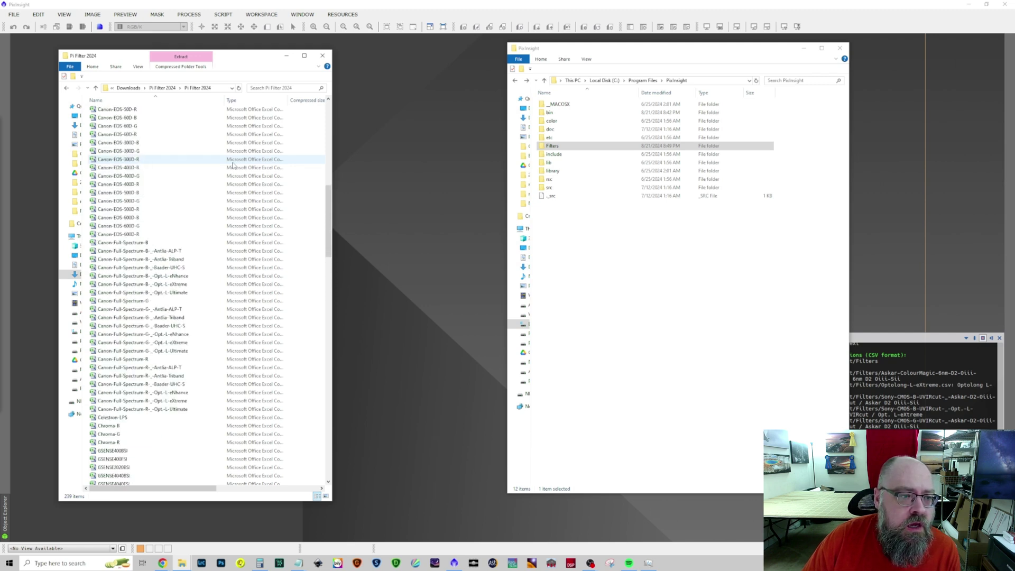
scroll(233, 166, up, 11)
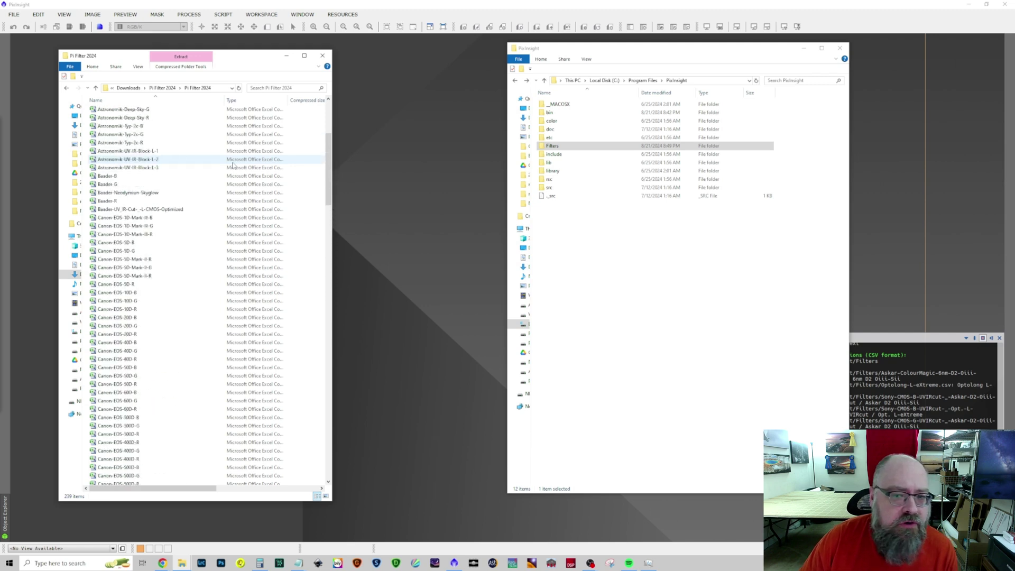
scroll(160, 169, down, 20)
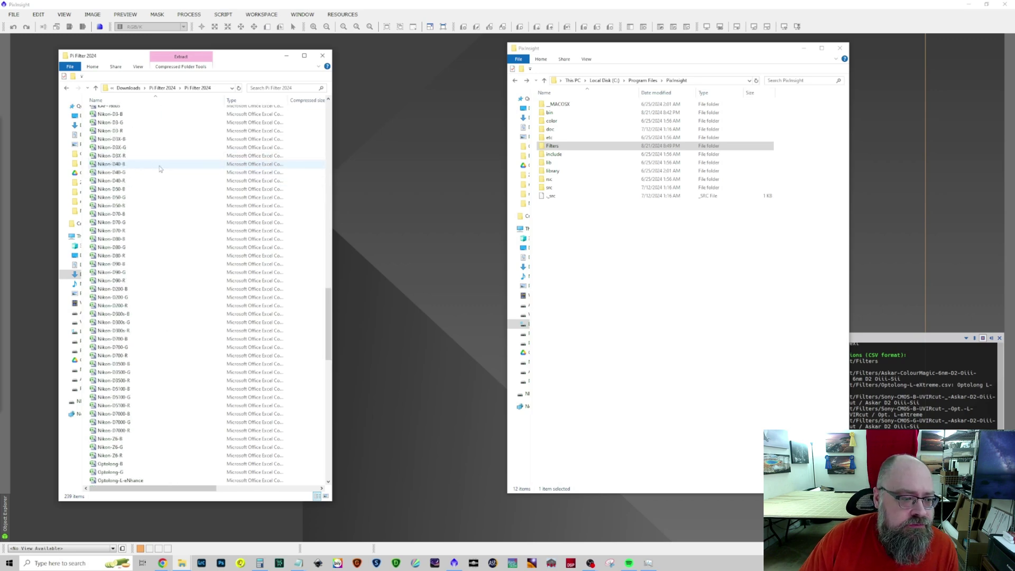
scroll(160, 168, down, 16)
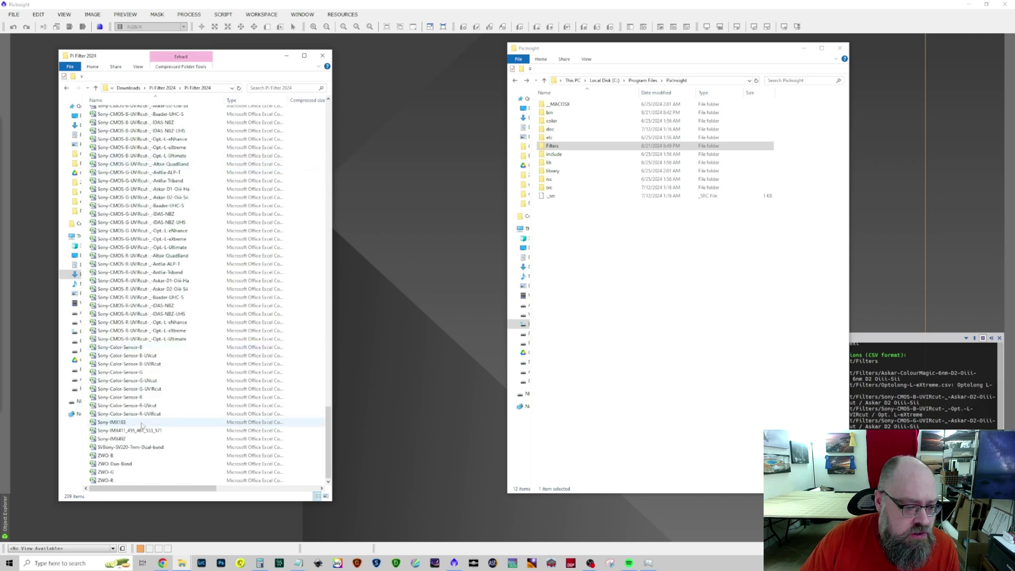
click(126, 440)
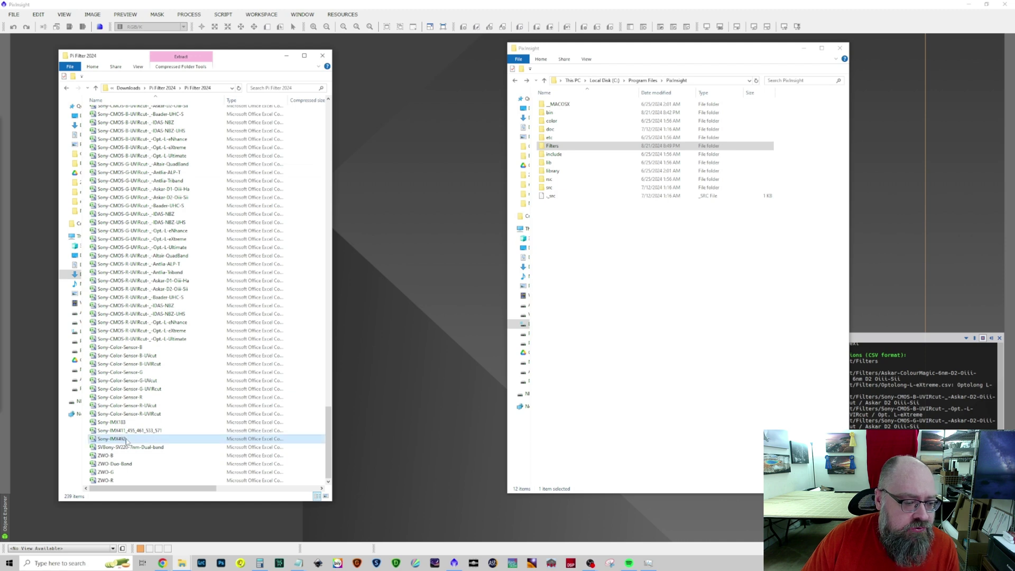
Step: Add Radian-Triad-Ultra to the selection and drag both onto PixInsight's Filters folder
scroll(156, 368, up, 4)
scroll(157, 368, up, 13)
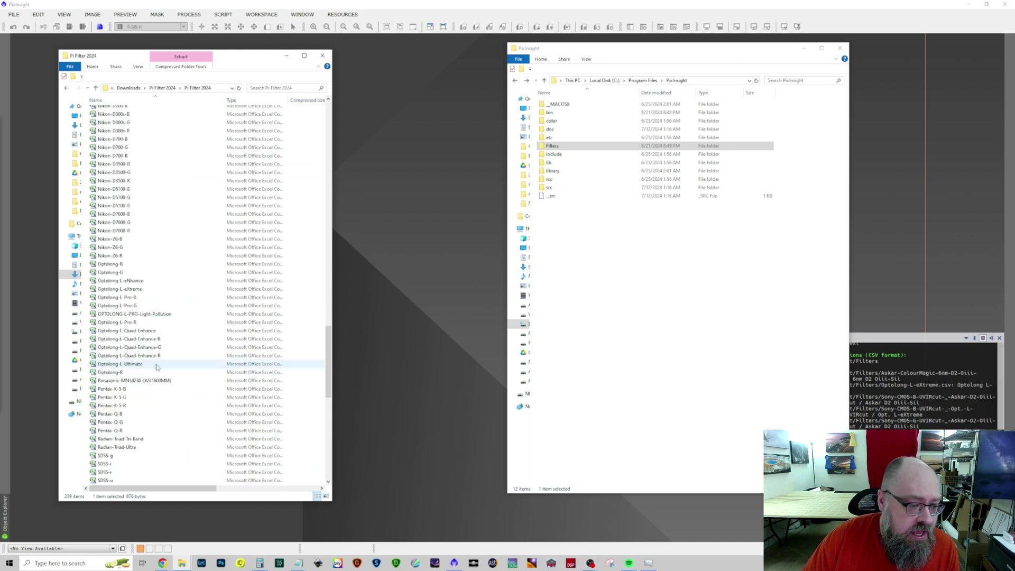
scroll(156, 367, down, 3)
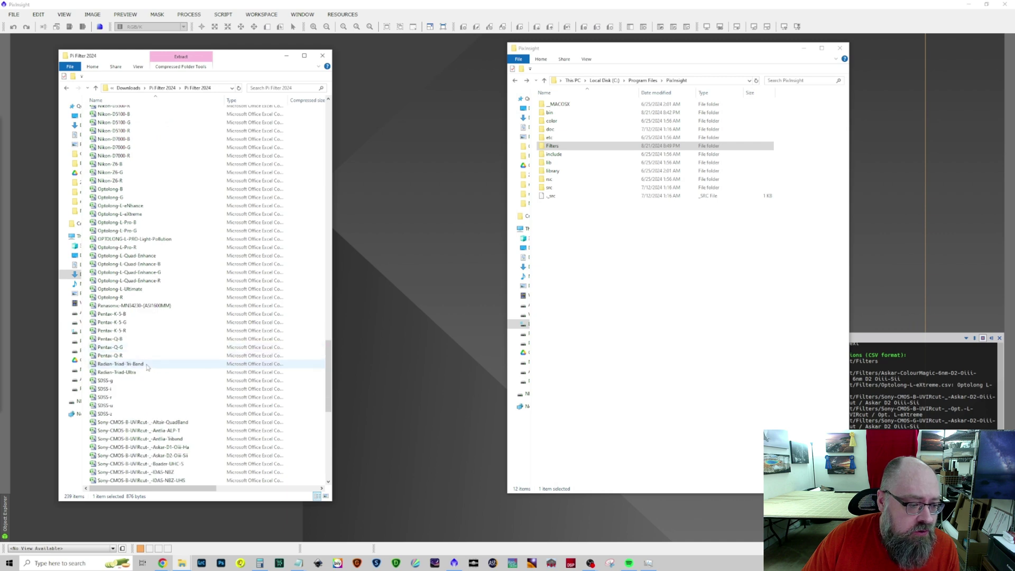
ctrl+click(121, 374)
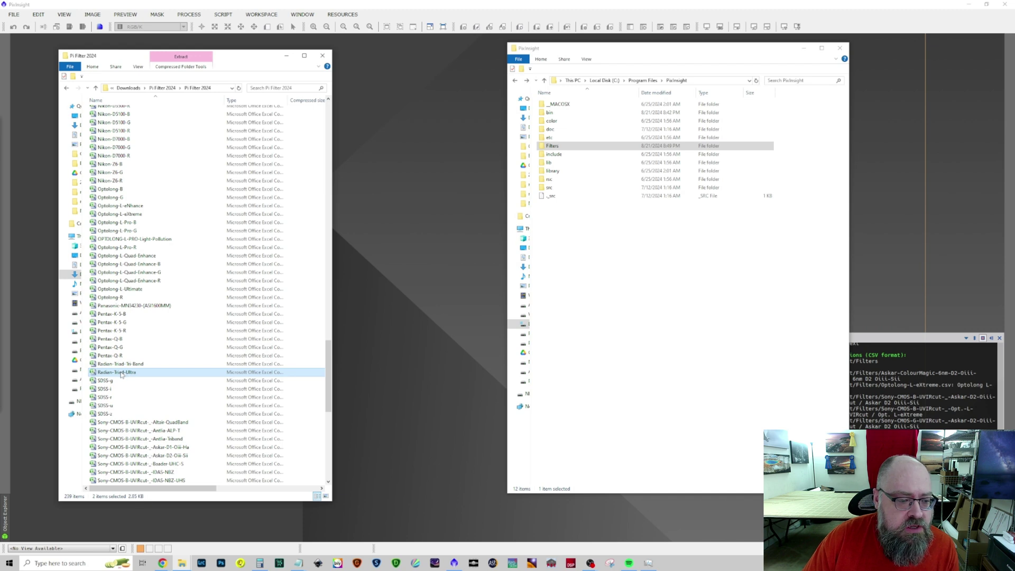
drag(121, 374, 568, 149)
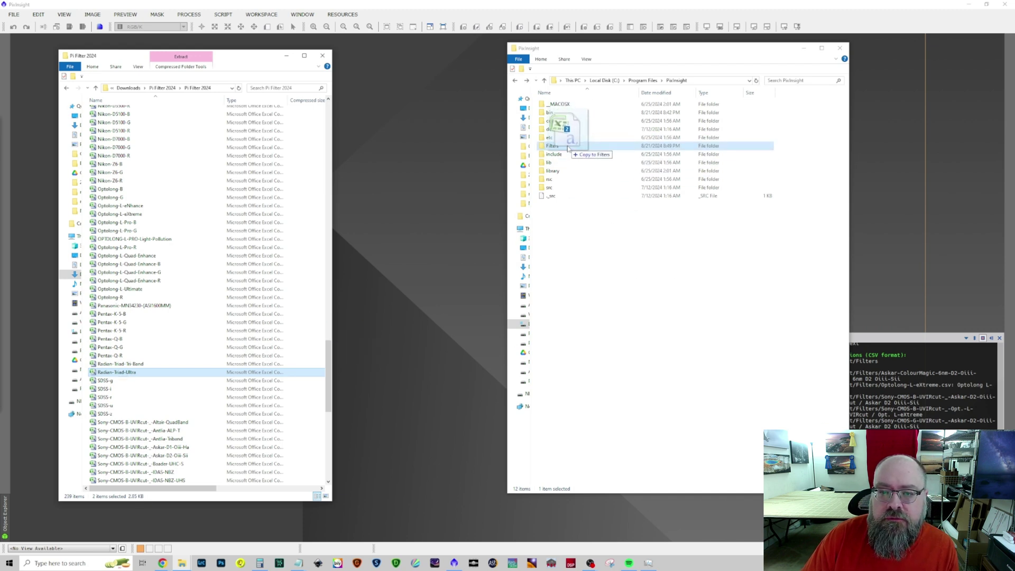
Step: Drop both files into Filters with administrator permission and confirm Sony-IMX492 and Radian-Triad-Ultra arrived
drag(568, 149, 568, 149)
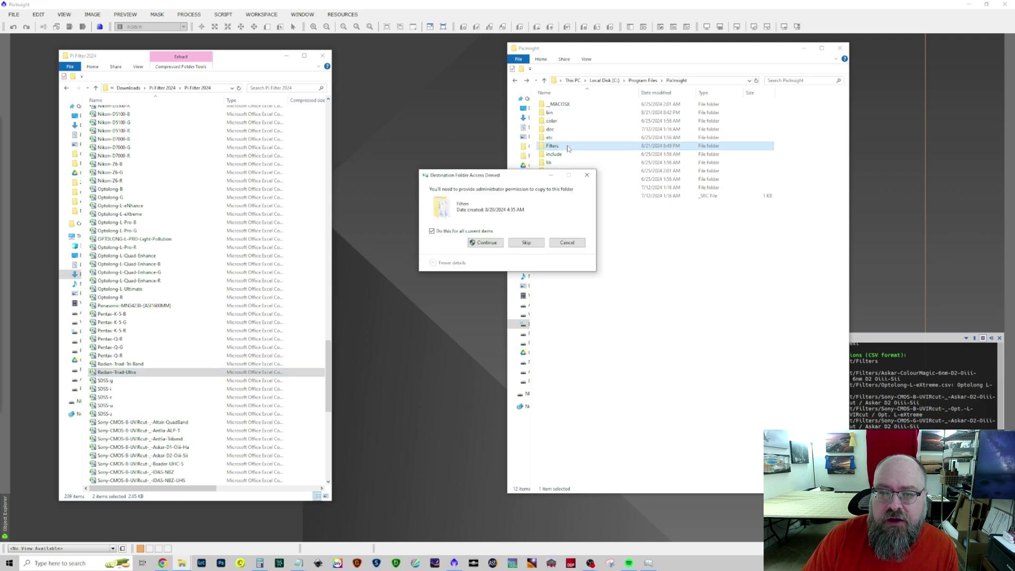
click(492, 242)
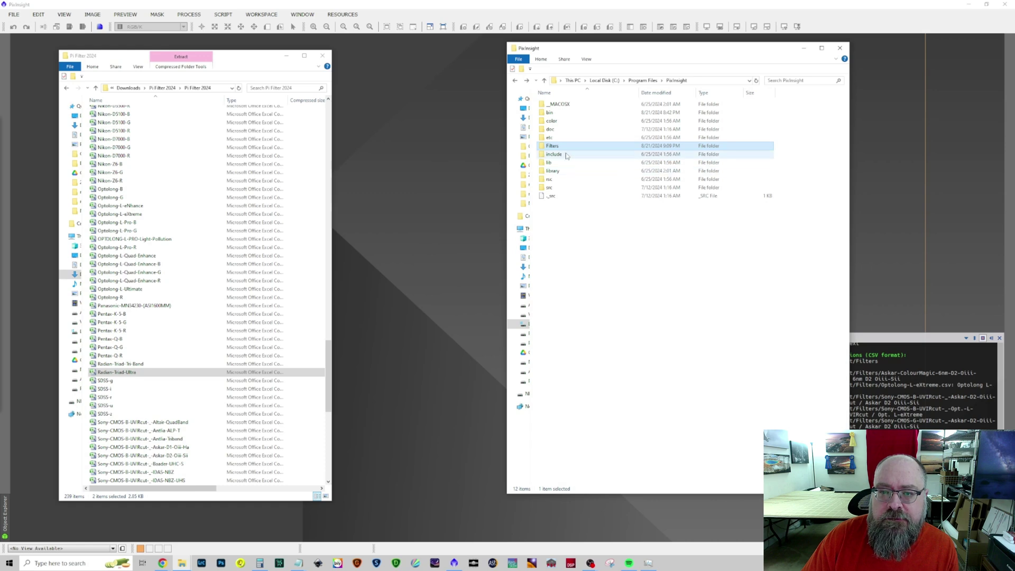
double_click(582, 146)
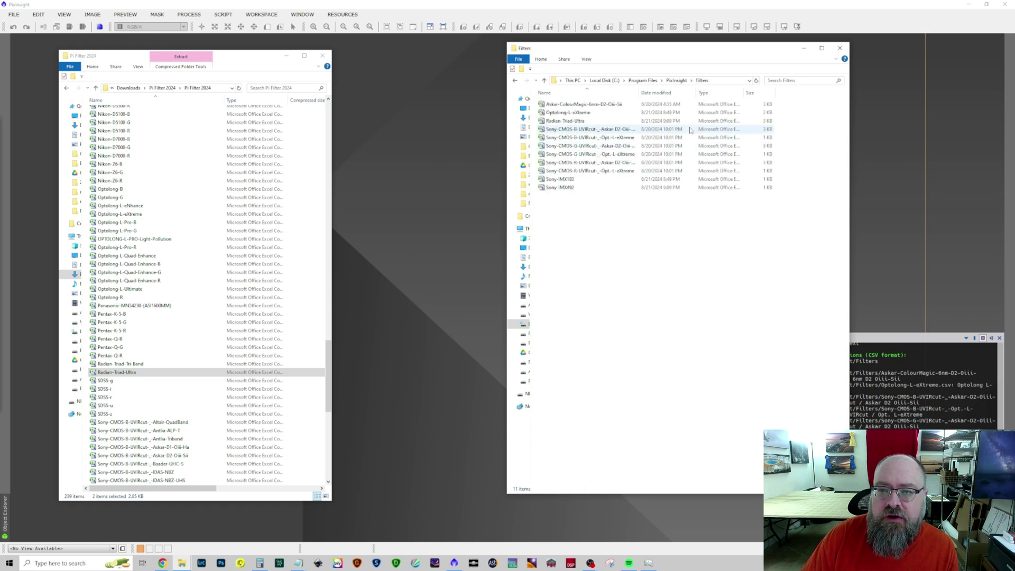
click(569, 190)
click(577, 121)
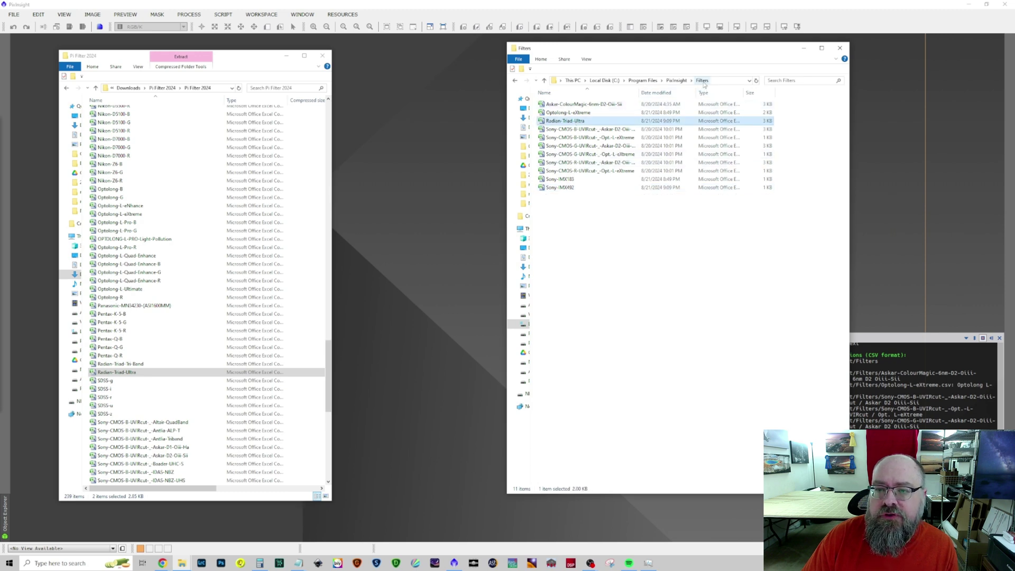
click(804, 47)
Step: Open FilterManager from Process > All Processes
click(286, 56)
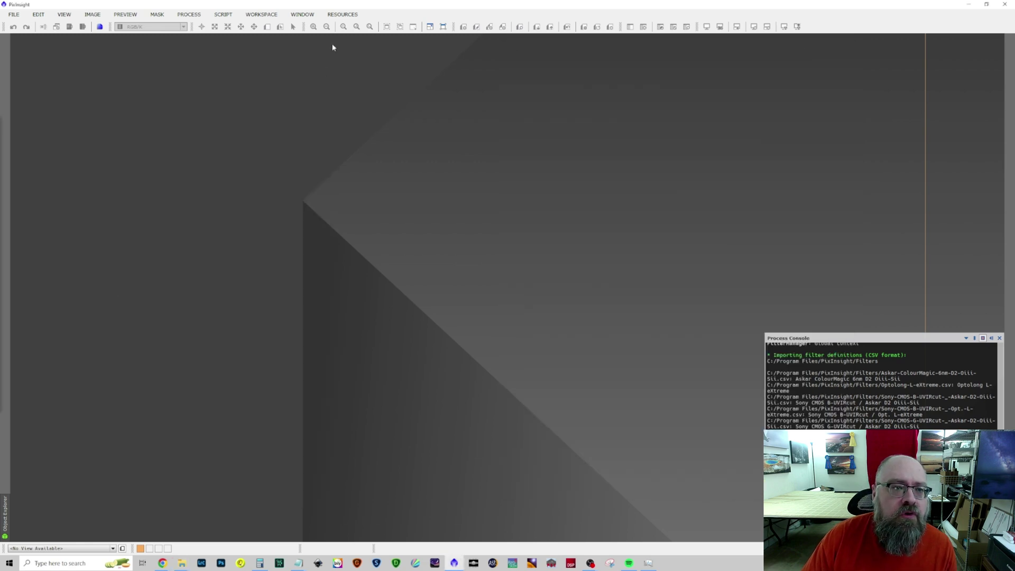
click(189, 15)
mouse_move(212, 26)
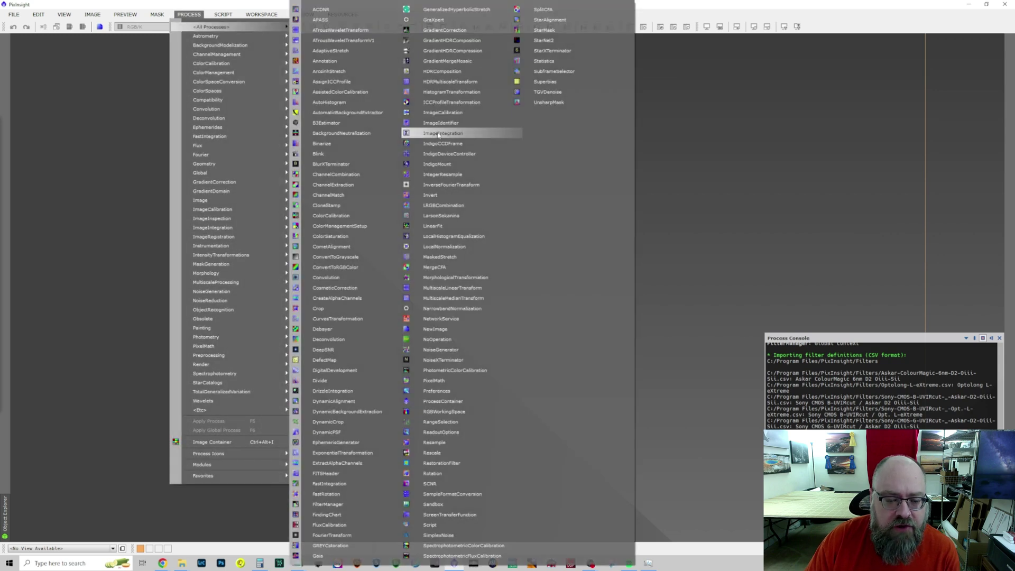
click(358, 506)
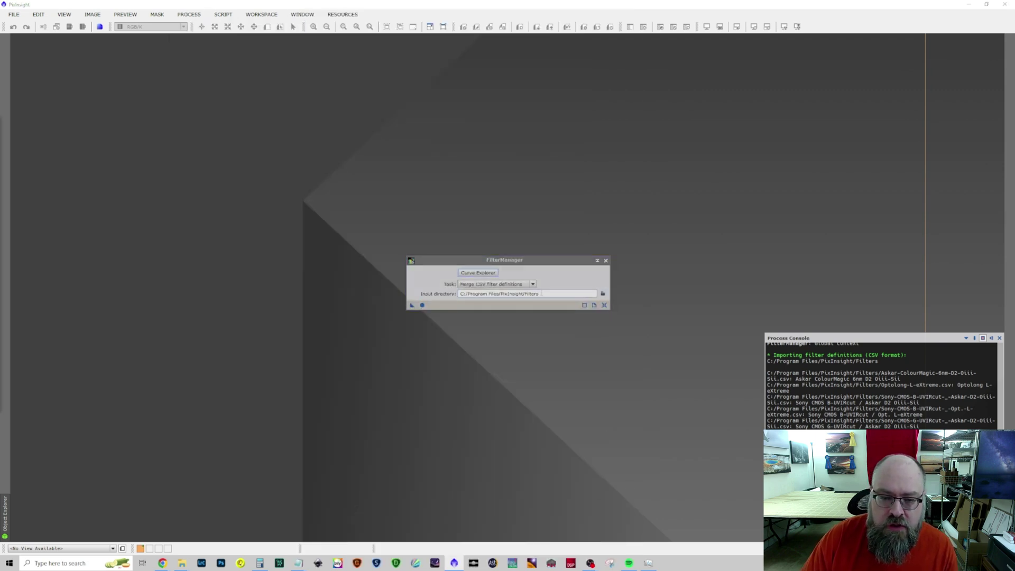
Step: Run FilterManager's Merge CSV filter definitions task on the PixInsight Filters folder
click(534, 285)
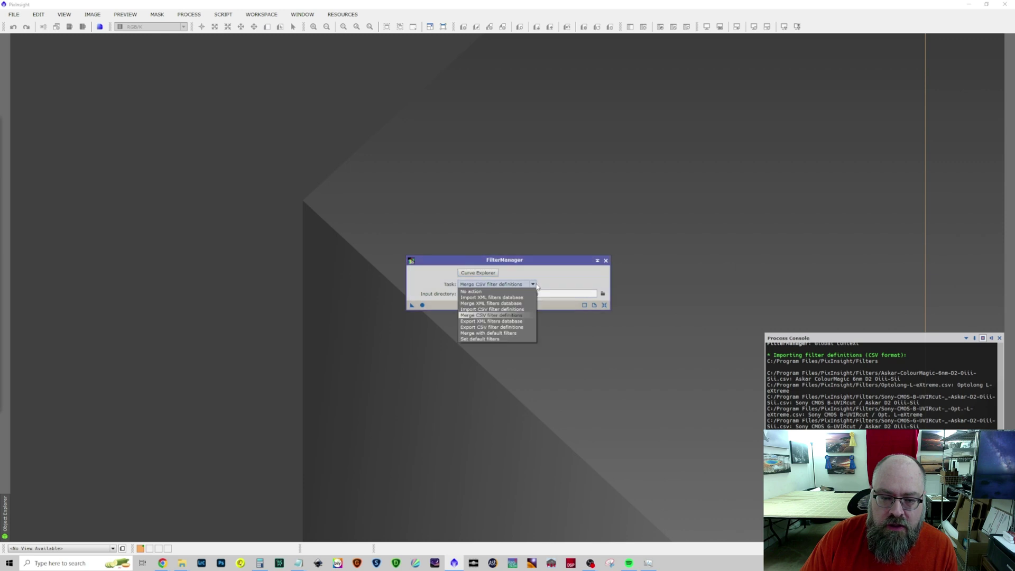
click(518, 316)
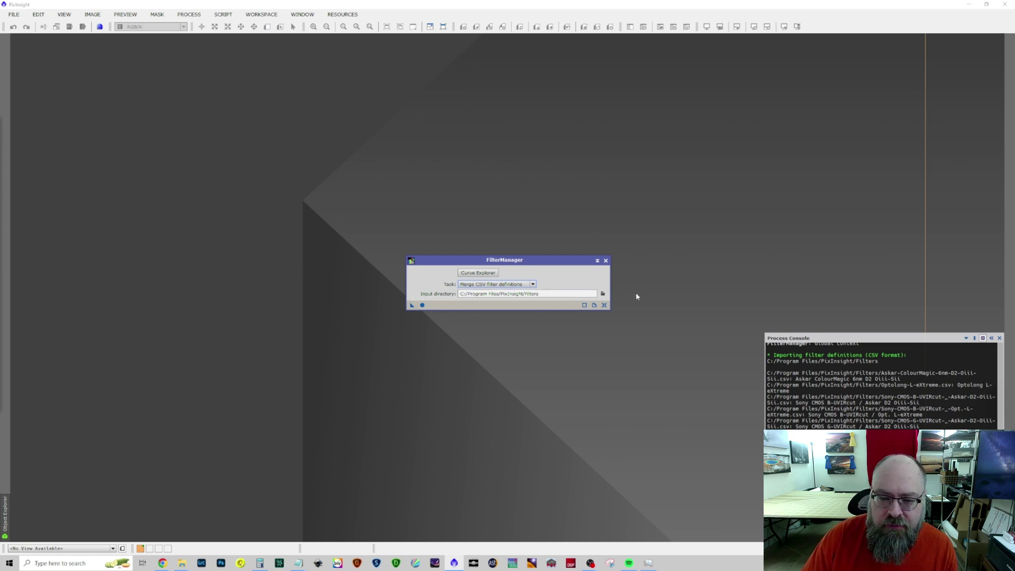
click(603, 294)
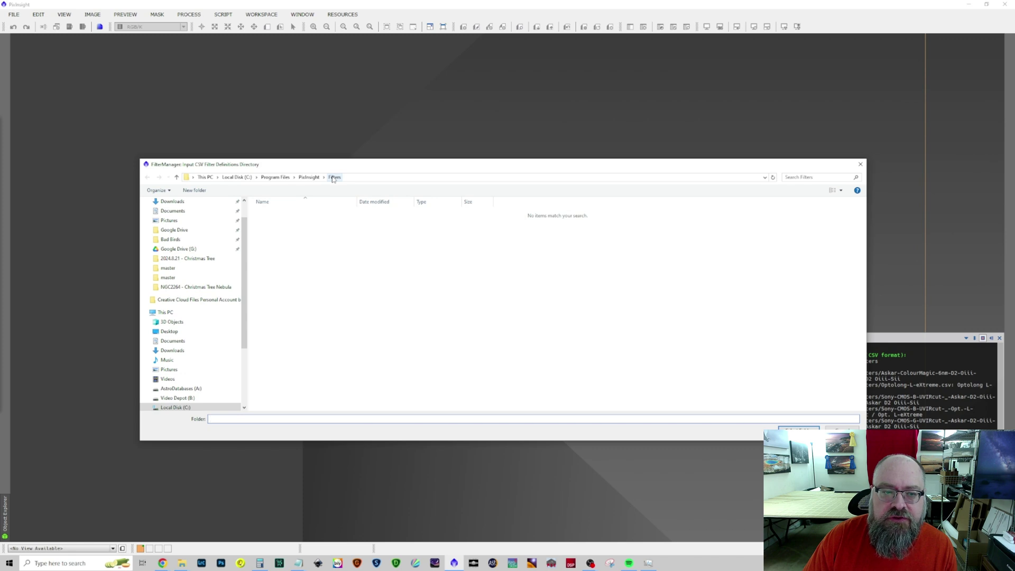
click(333, 179)
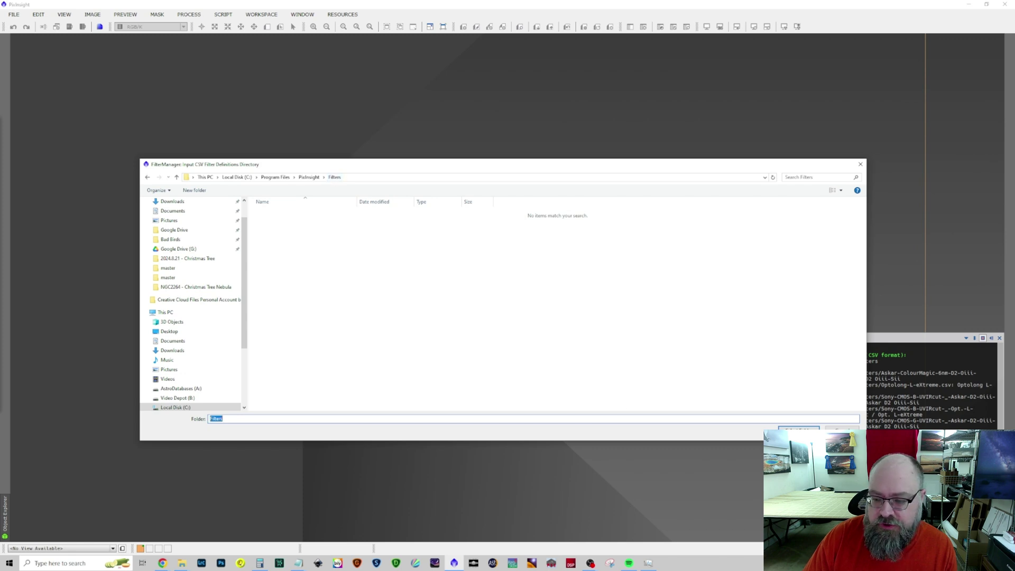
key(Return)
click(422, 306)
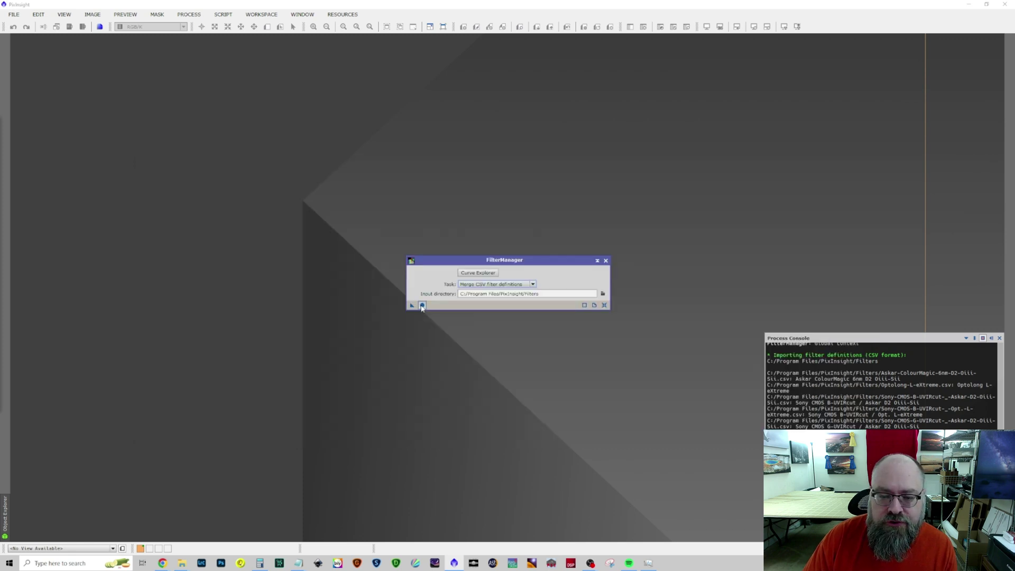
drag(496, 264, 413, 190)
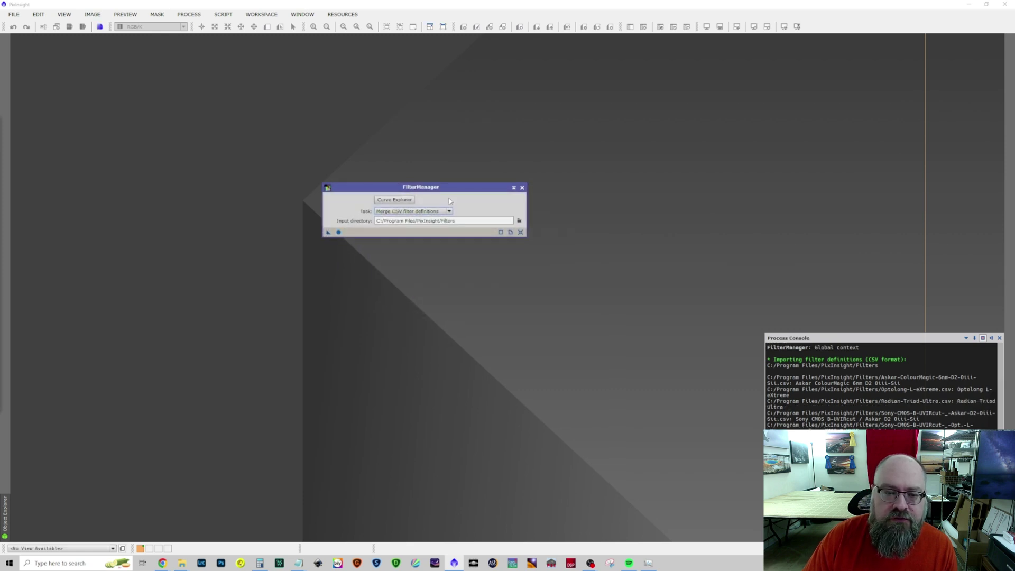
Step: Open the Curve Explorer and enlarge its window and filter list
click(403, 200)
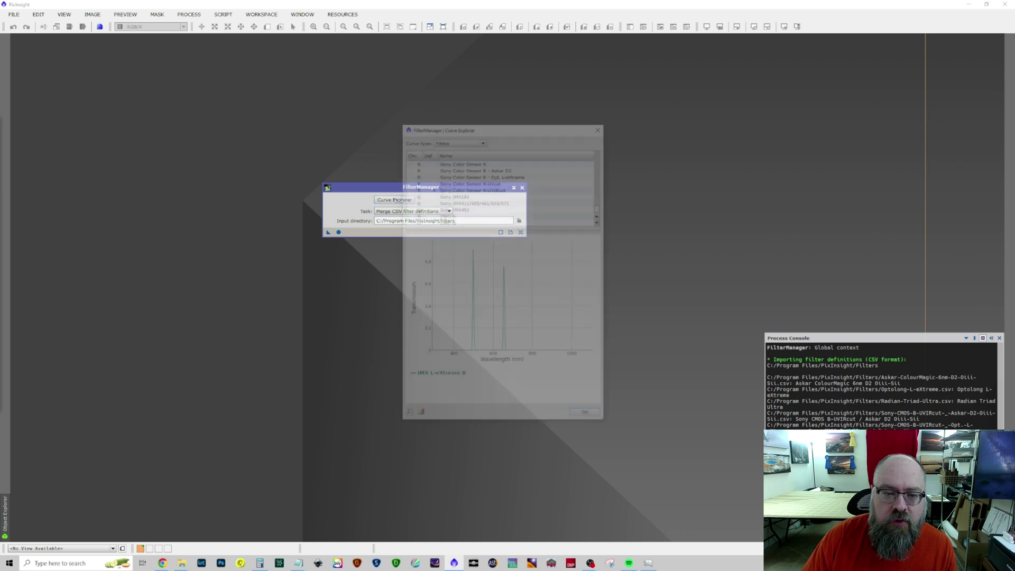
drag(540, 120, 539, 32)
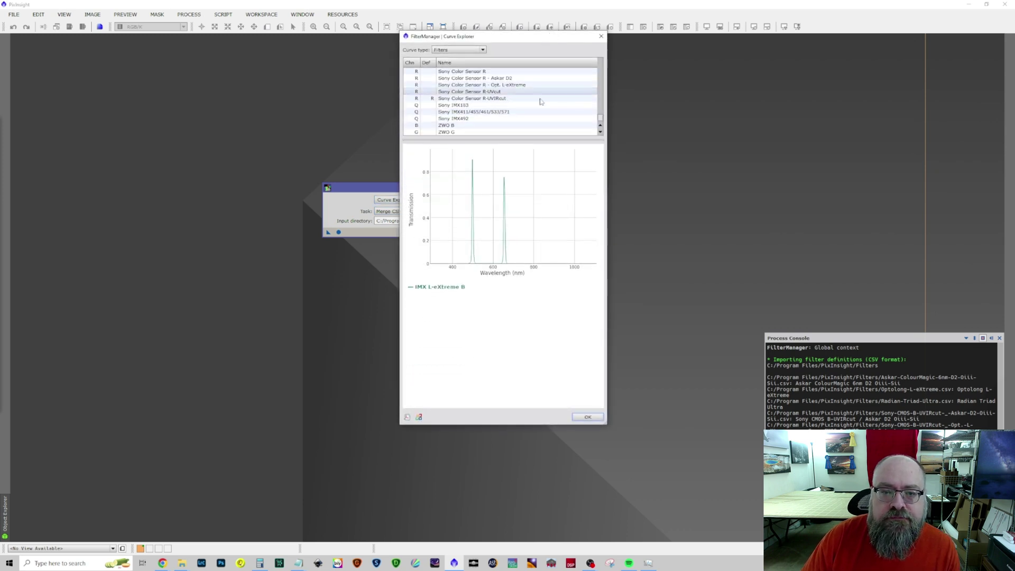
drag(537, 141, 537, 230)
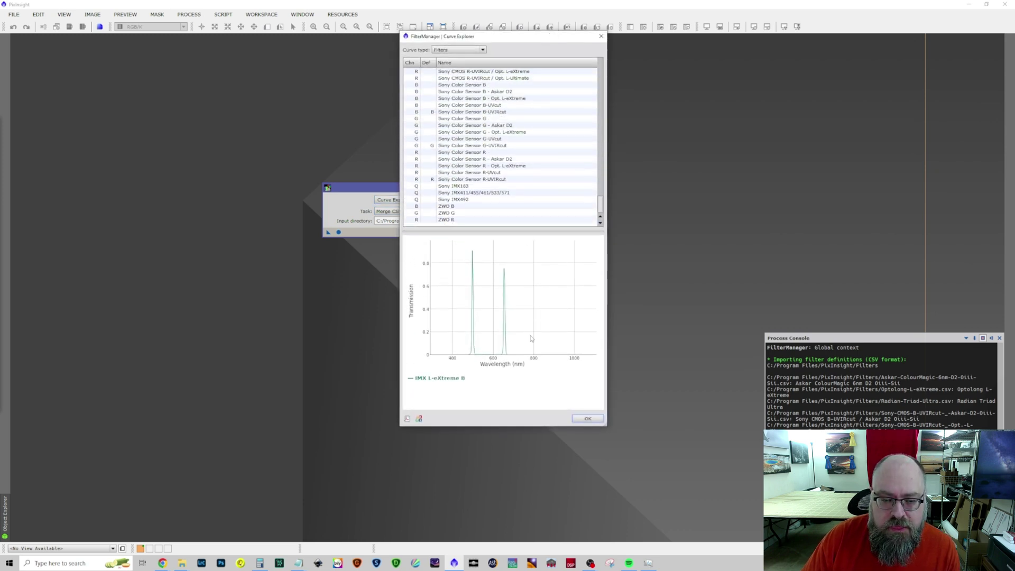
scroll(558, 206, up, 15)
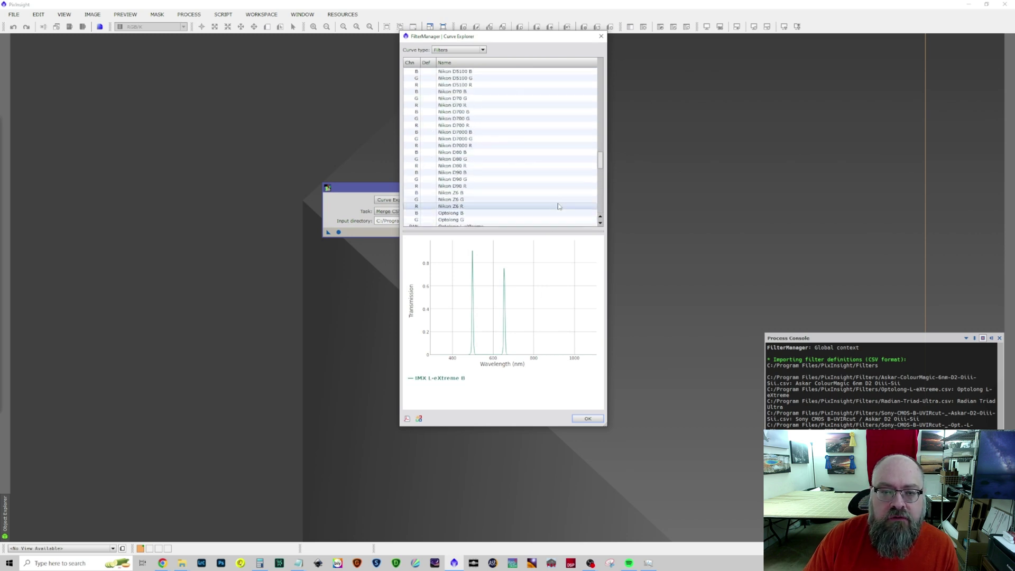
scroll(559, 206, up, 6)
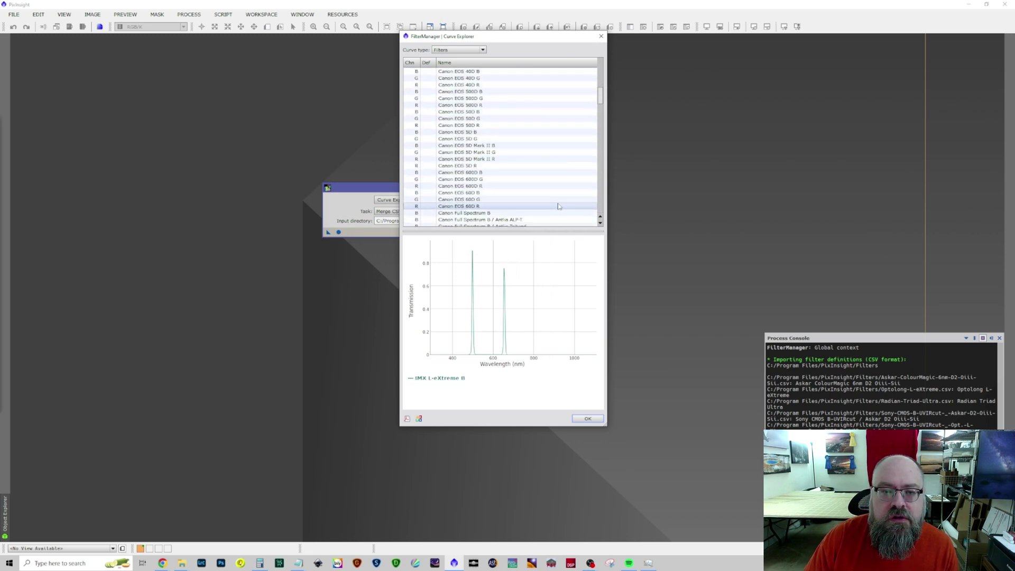
scroll(517, 187, down, 20)
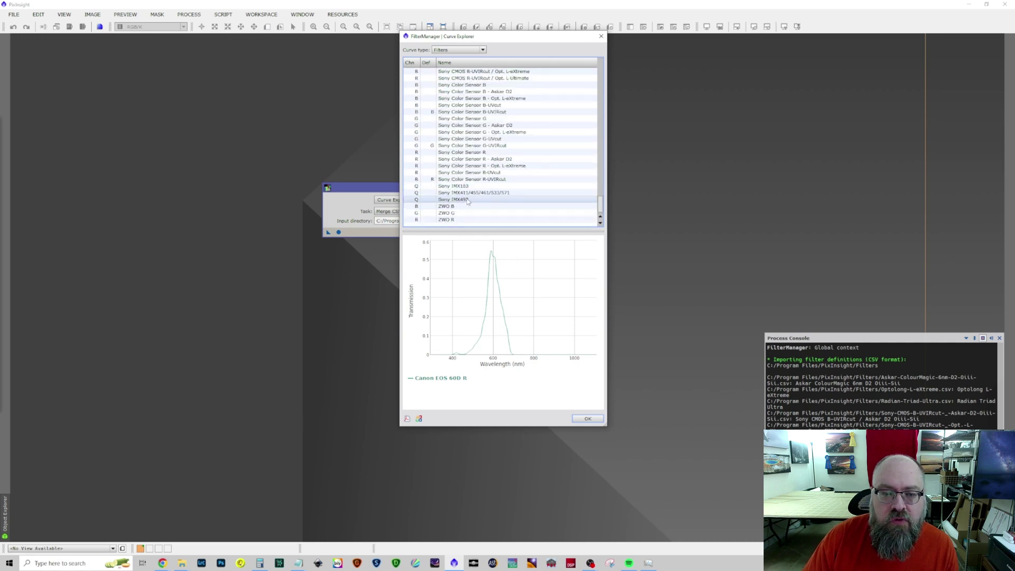
Step: Plot the Sony IMX492 curve together with the Radian Triad Ultra curve
click(468, 201)
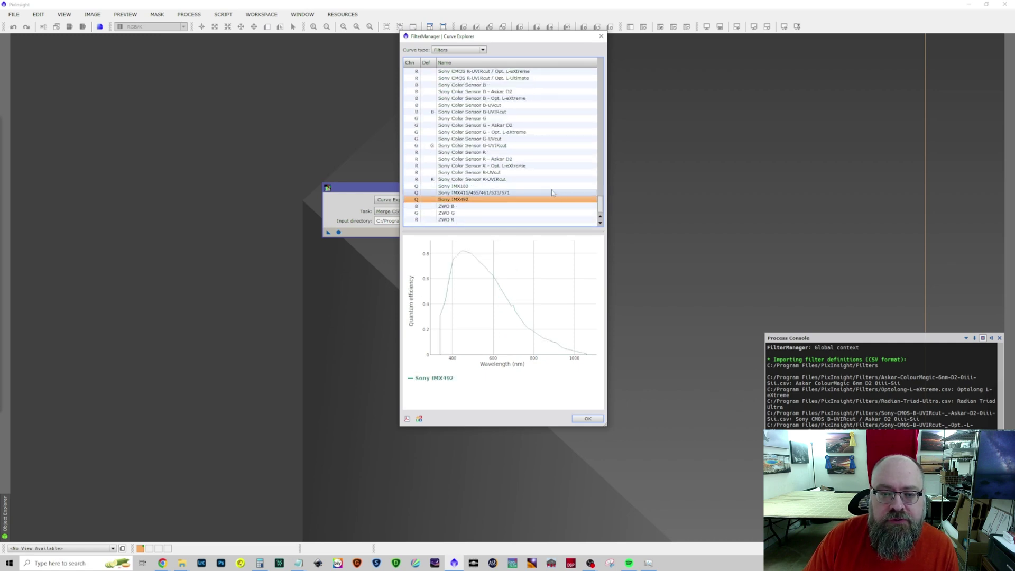
scroll(546, 191, up, 10)
scroll(545, 191, down, 3)
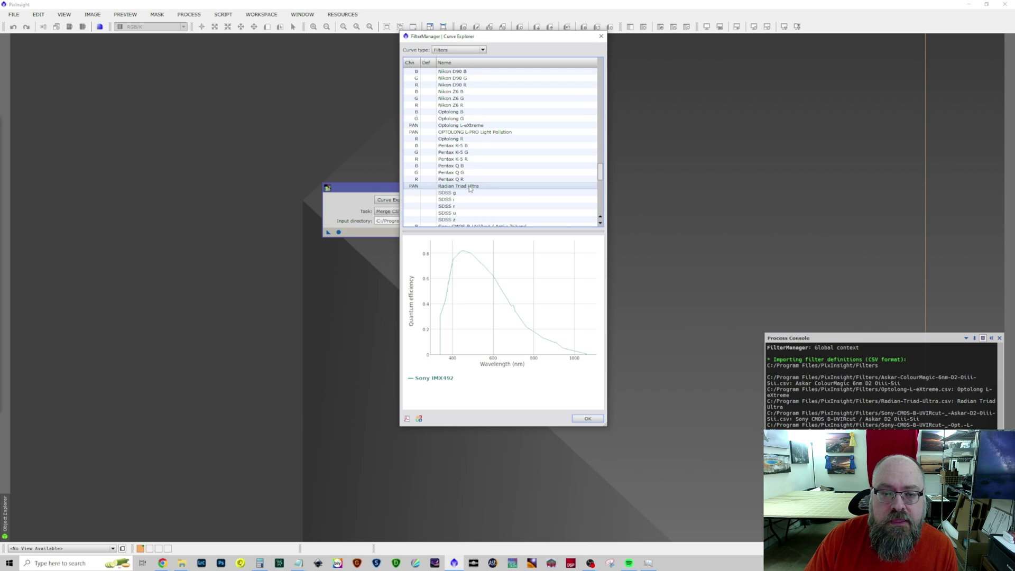
click(470, 188)
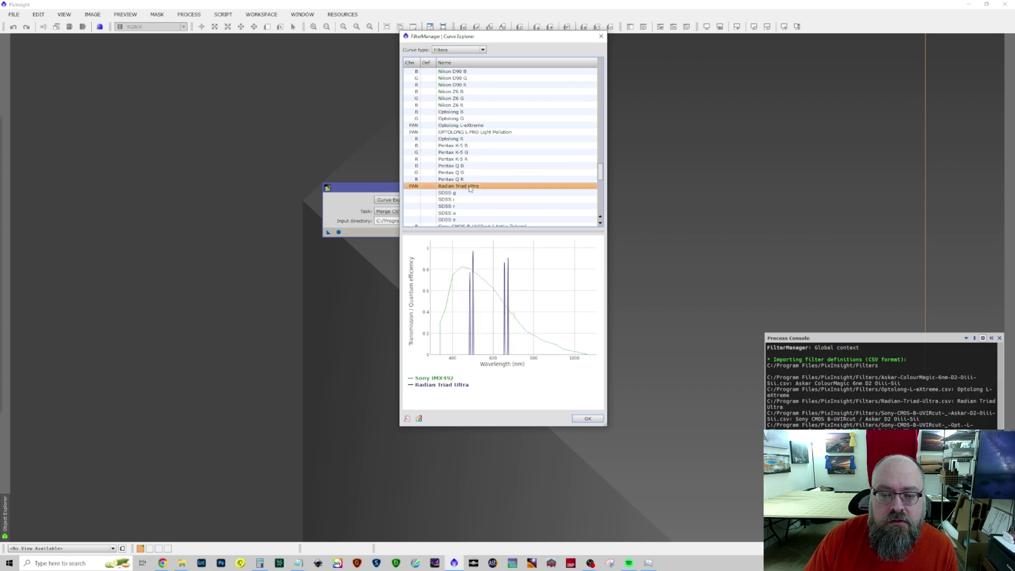
mouse_move(582, 299)
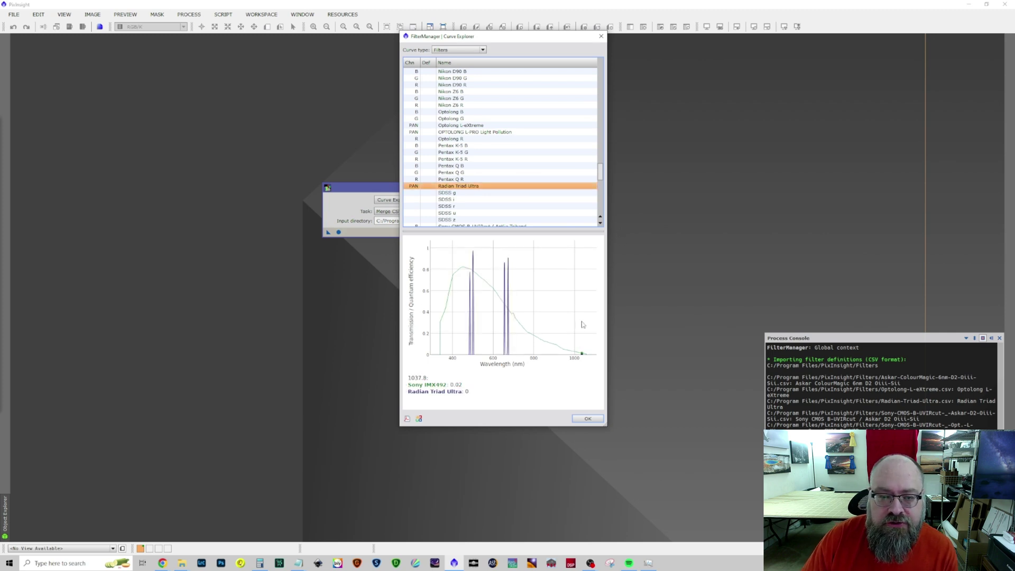
mouse_move(467, 359)
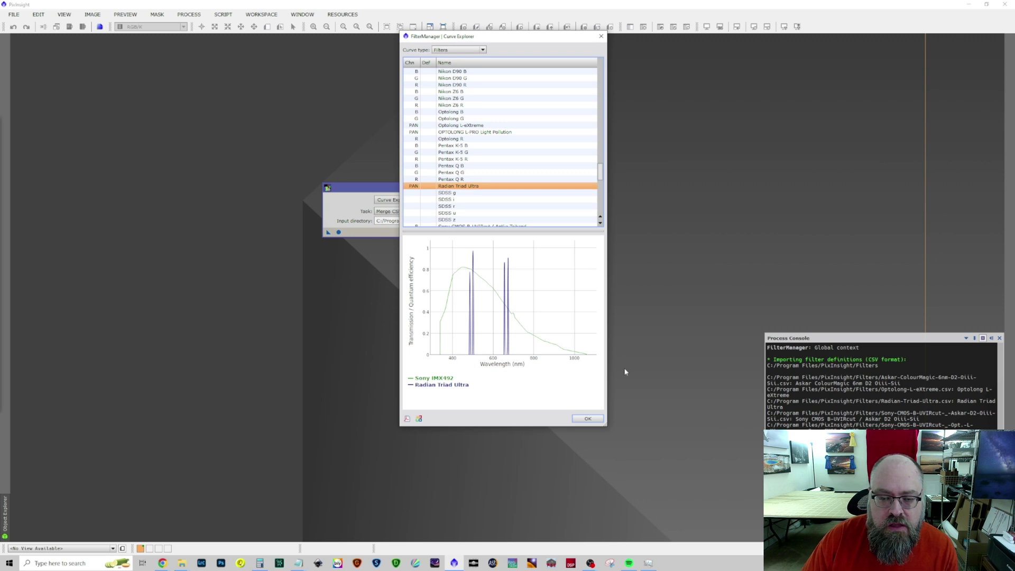
mouse_move(590, 340)
scroll(502, 209, down, 5)
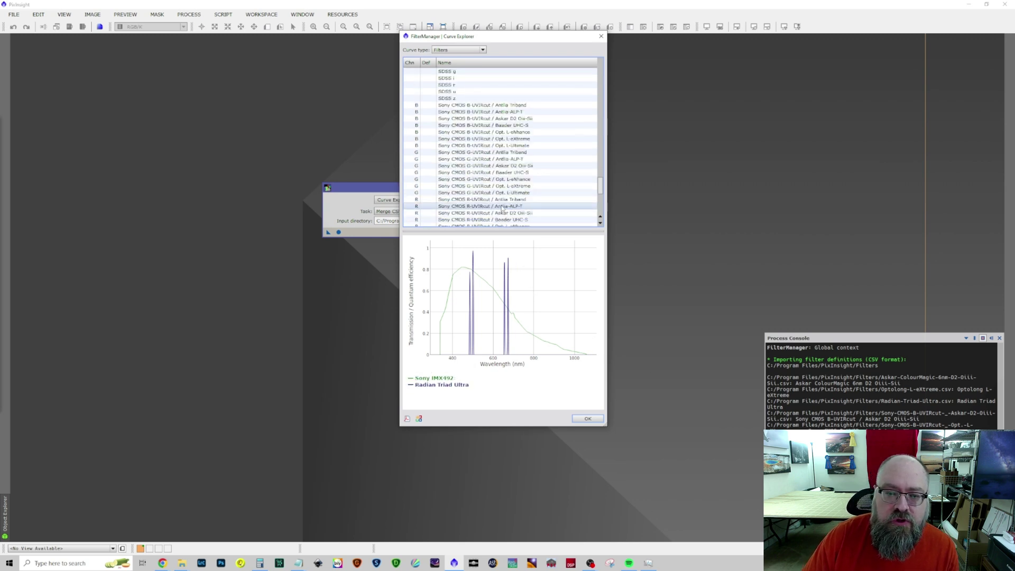
click(502, 200)
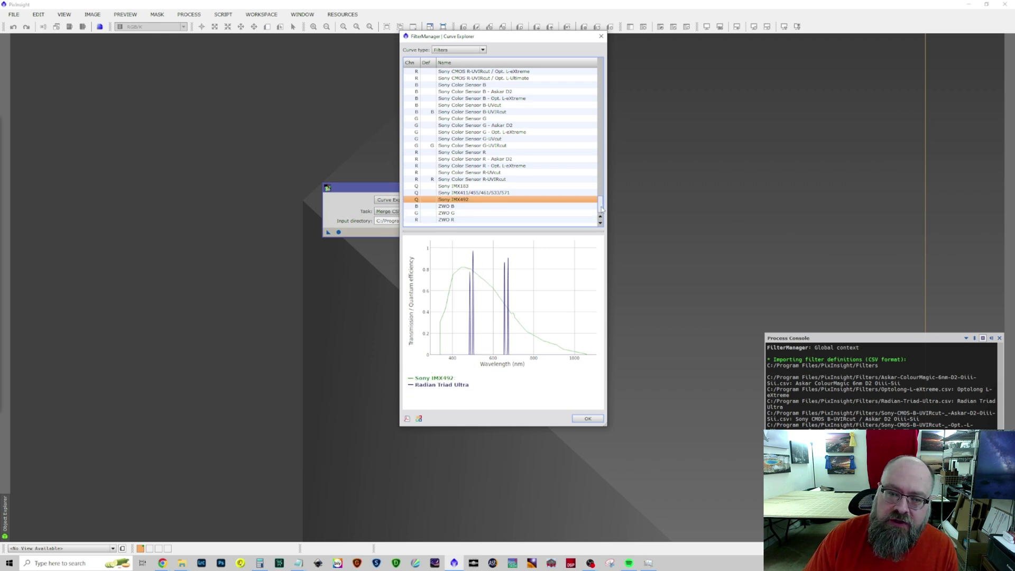
mouse_move(601, 207)
mouse_down()
mouse_move(602, 157)
mouse_move(601, 217)
mouse_move(601, 206)
mouse_up()
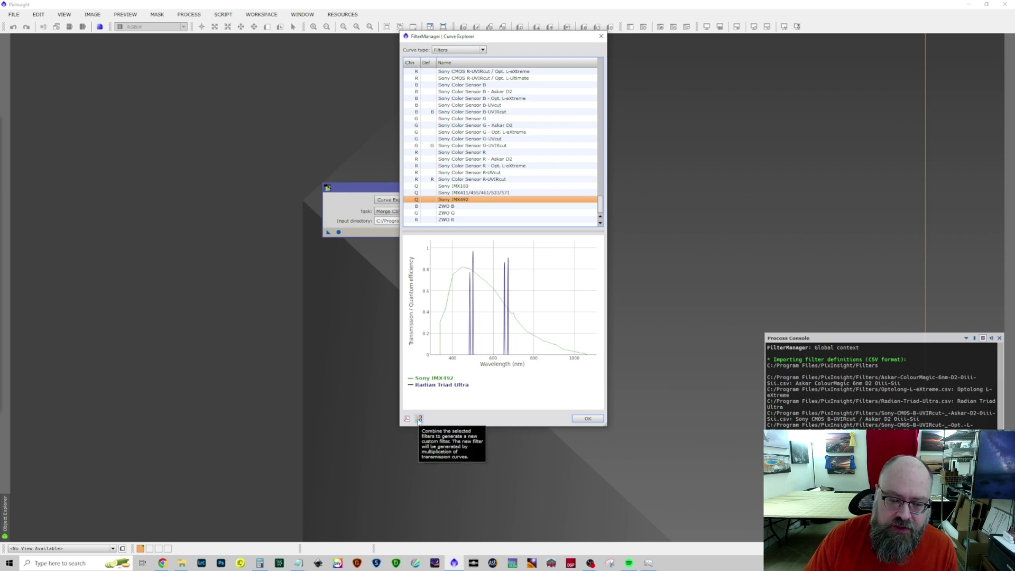
Step: Combine the two curves into a filter named 'IMX493 - Rad Ultra - B' on channel B
click(418, 419)
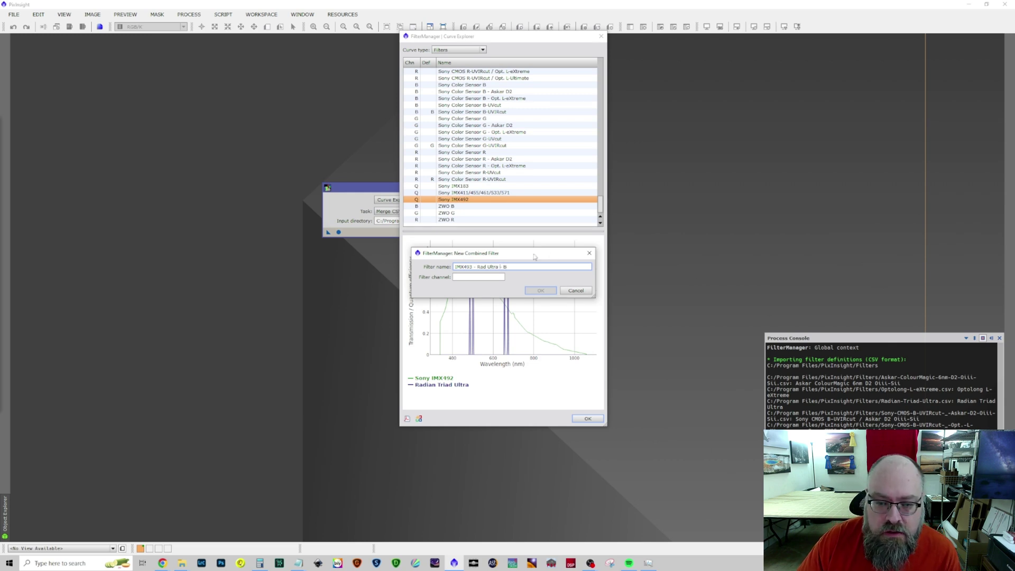
drag(512, 268, 407, 264)
right_click(458, 267)
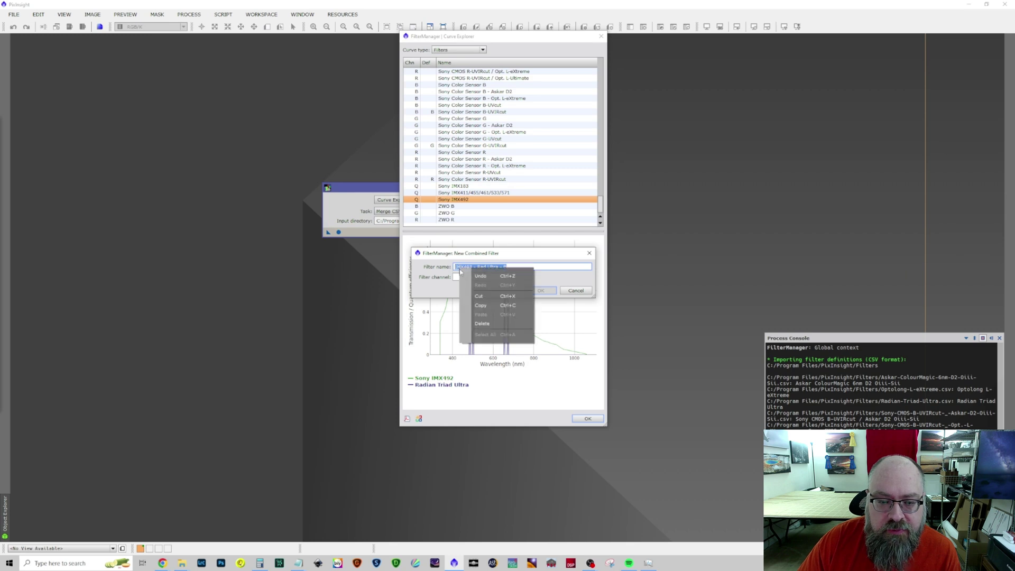
click(486, 300)
click(478, 277)
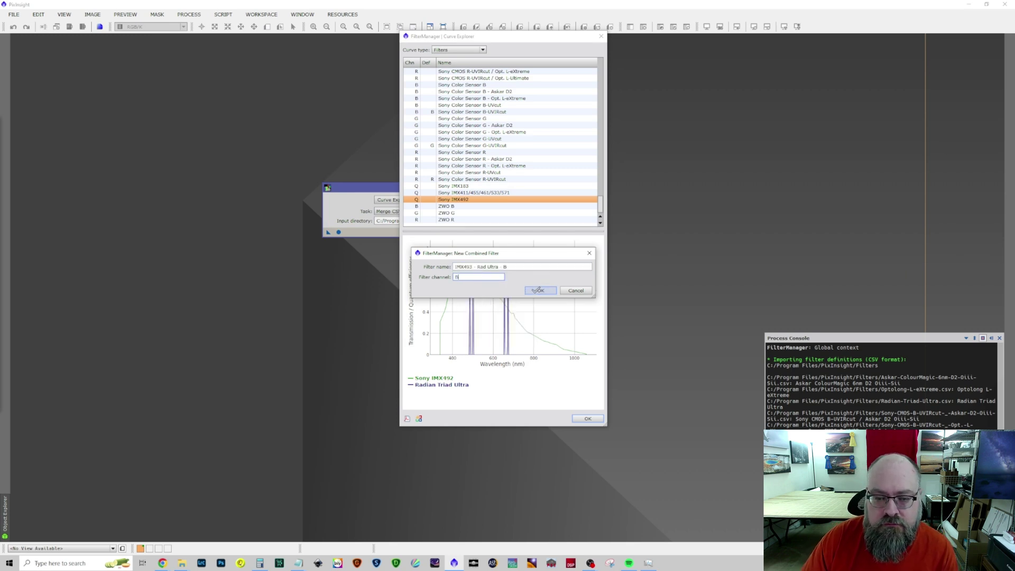
click(538, 290)
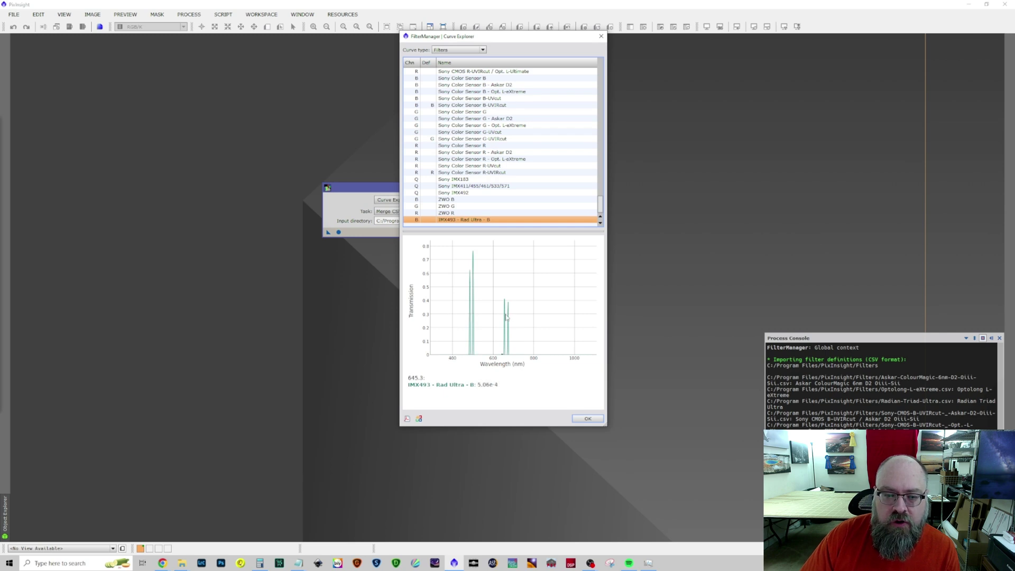
Step: Review the new B curve, then reselect the Sony IMX492 sensor curve
click(476, 193)
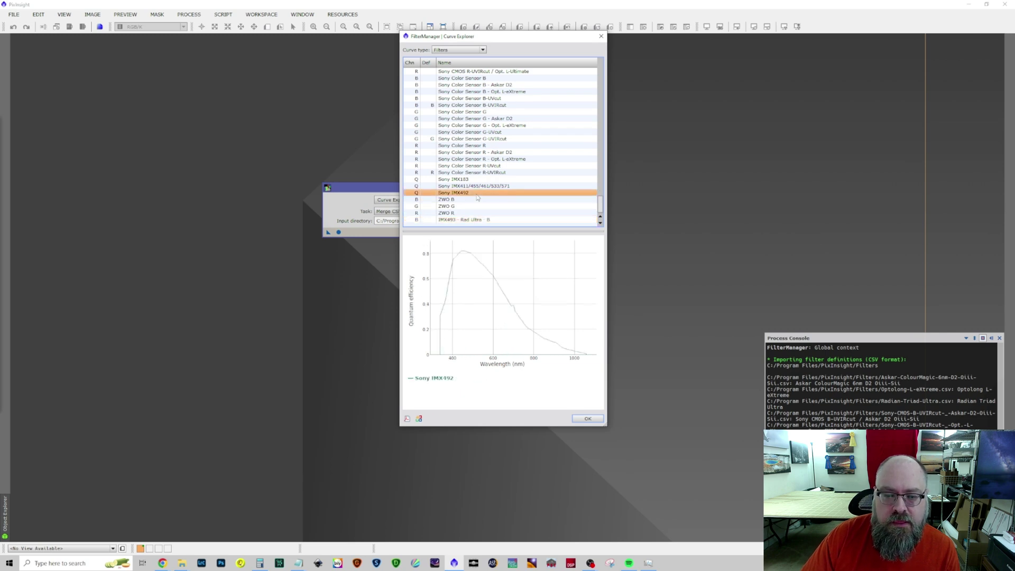
click(466, 220)
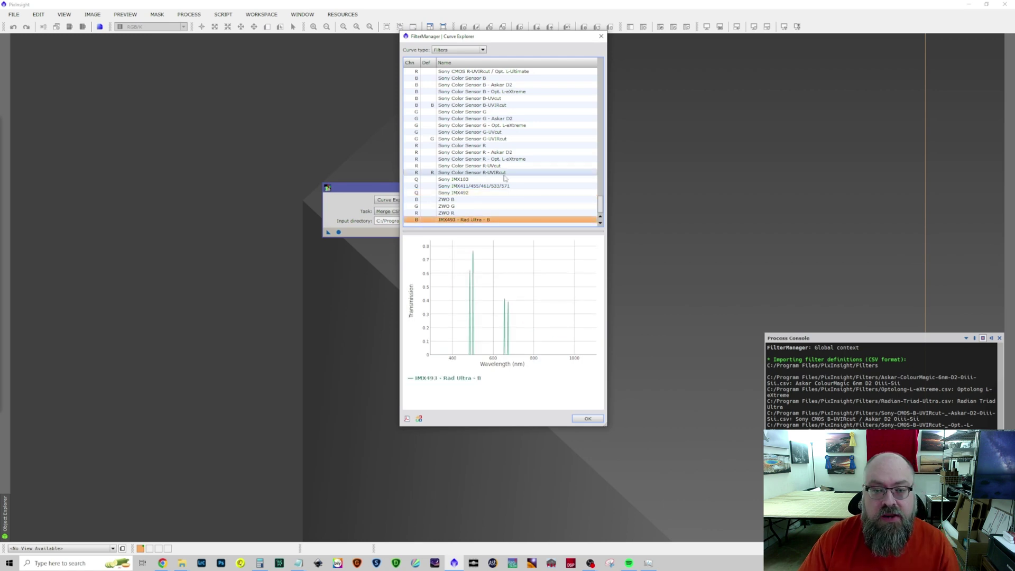
click(467, 192)
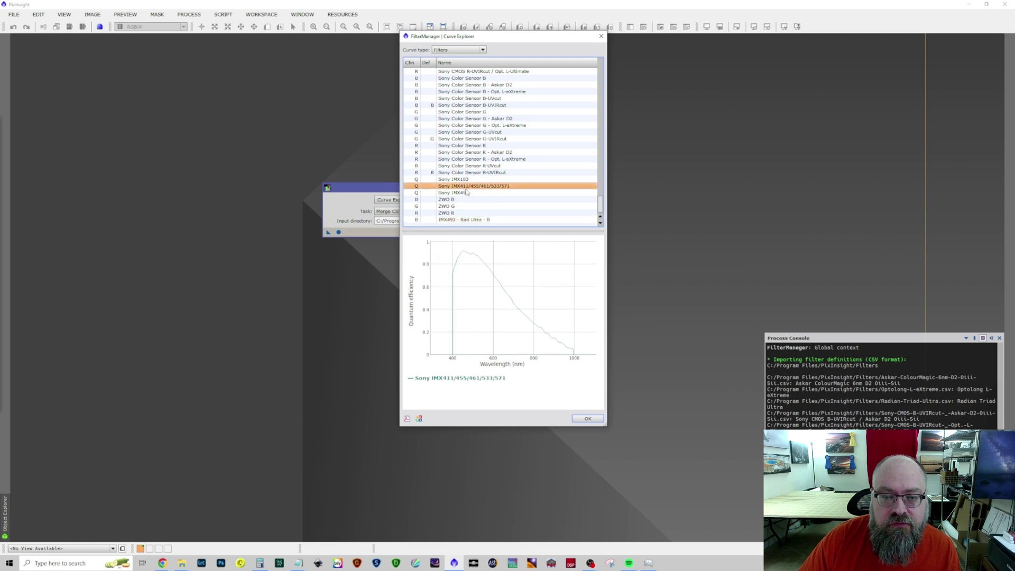
Step: Overlay Radian Triad Ultra and combine into 'IMX493 - Rad Ultra - G' on channel G
scroll(512, 167, up, 10)
scroll(512, 166, up, 2)
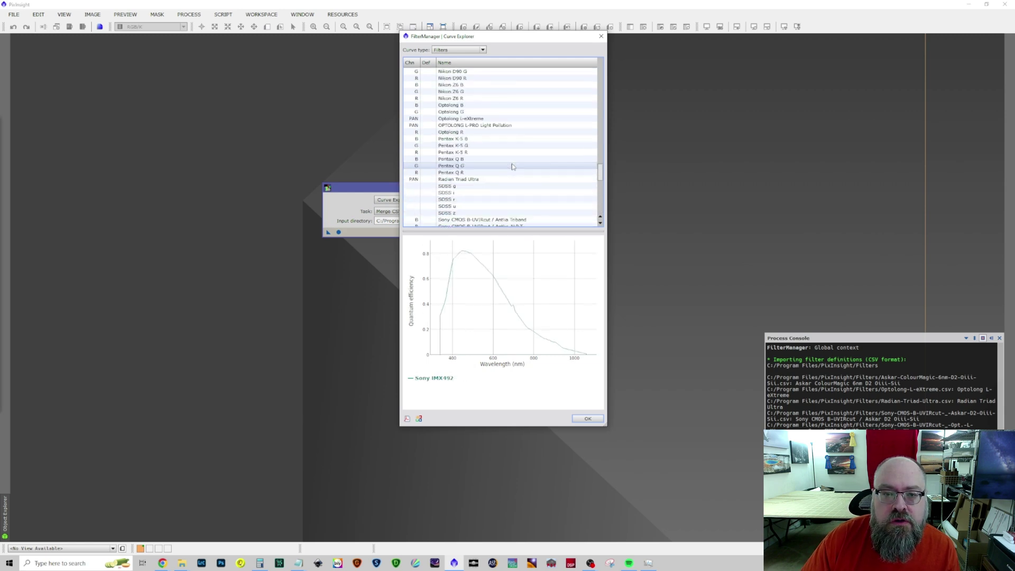
ctrl+click(476, 179)
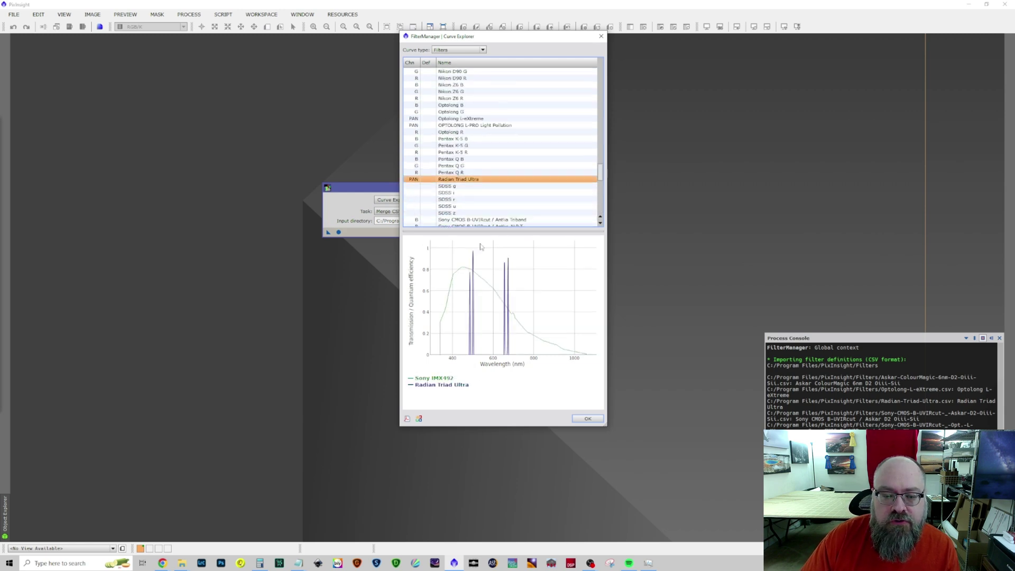
click(419, 418)
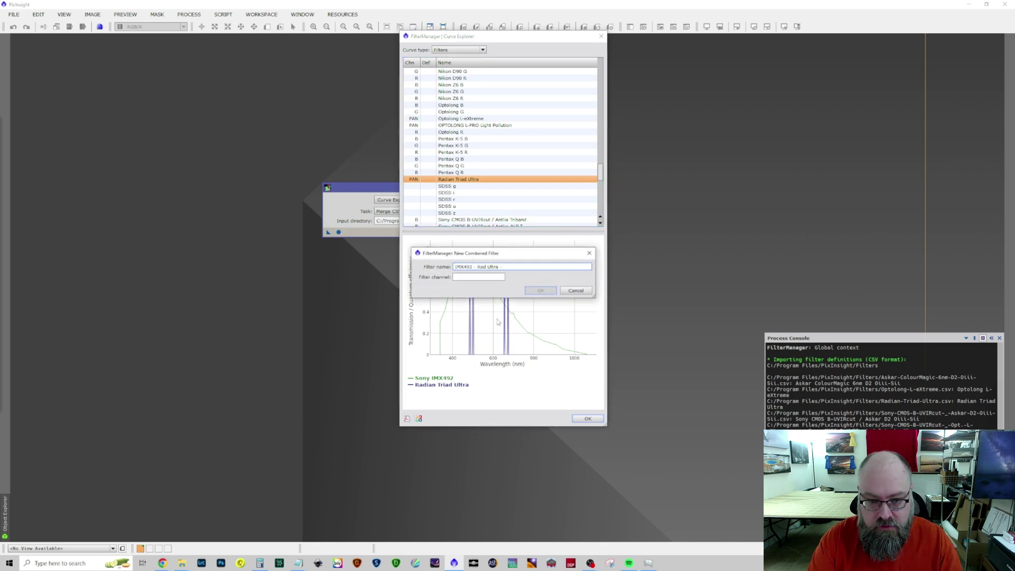
key(Tab)
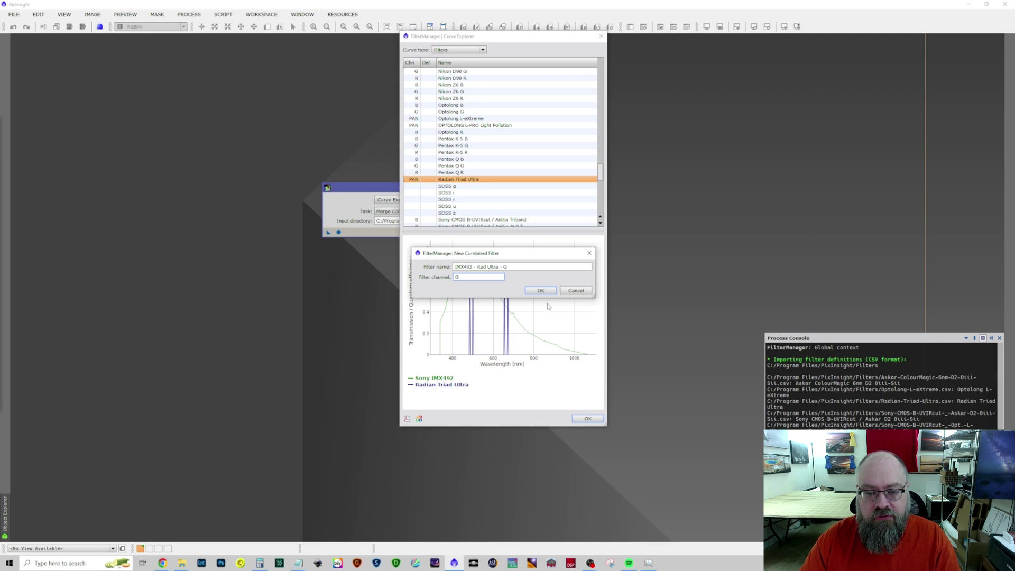
click(540, 290)
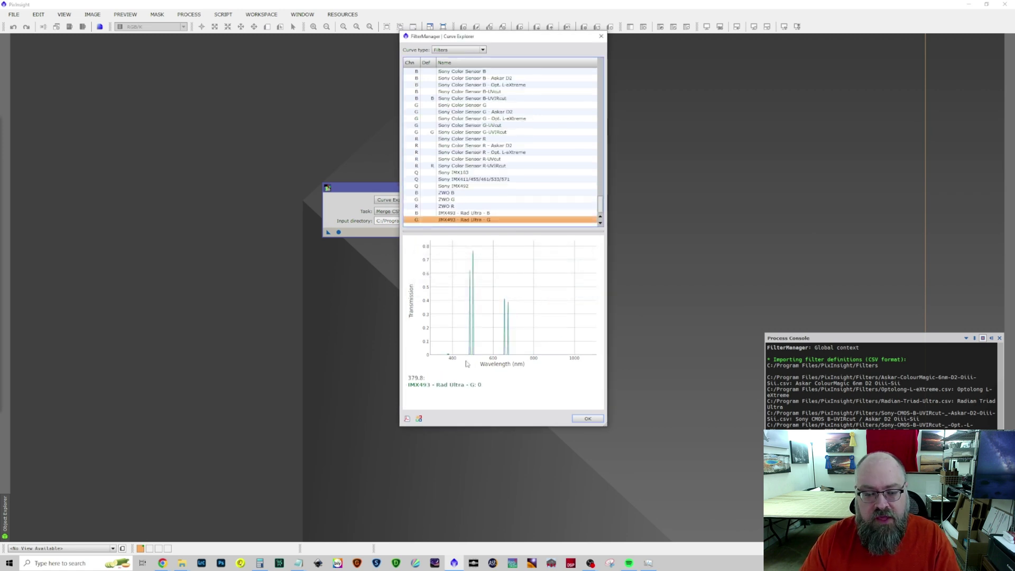
Step: Reselect Sony IMX492 together with Radian Triad Ultra for the next combination
click(469, 186)
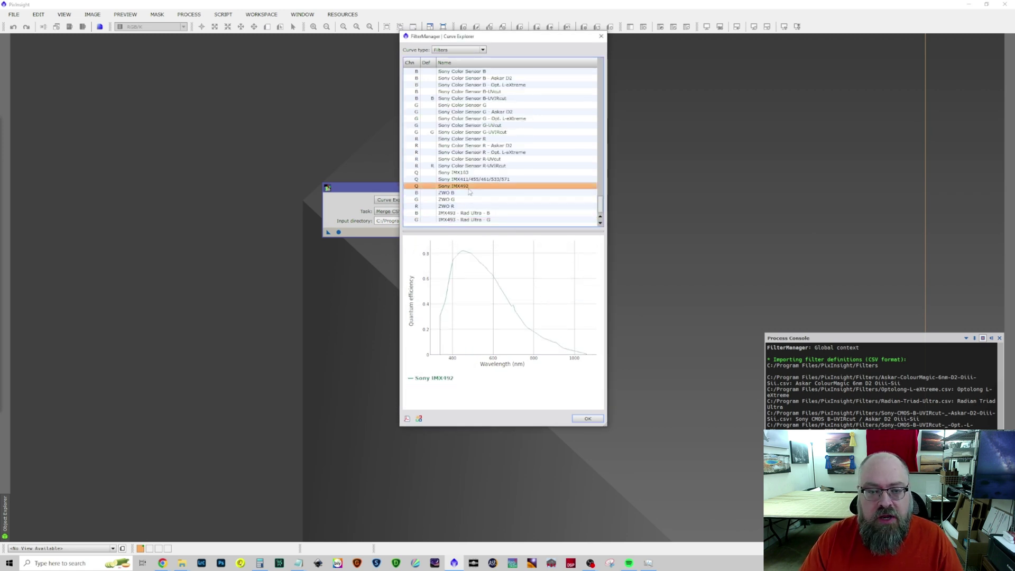
scroll(478, 187, up, 5)
scroll(481, 187, down, 4)
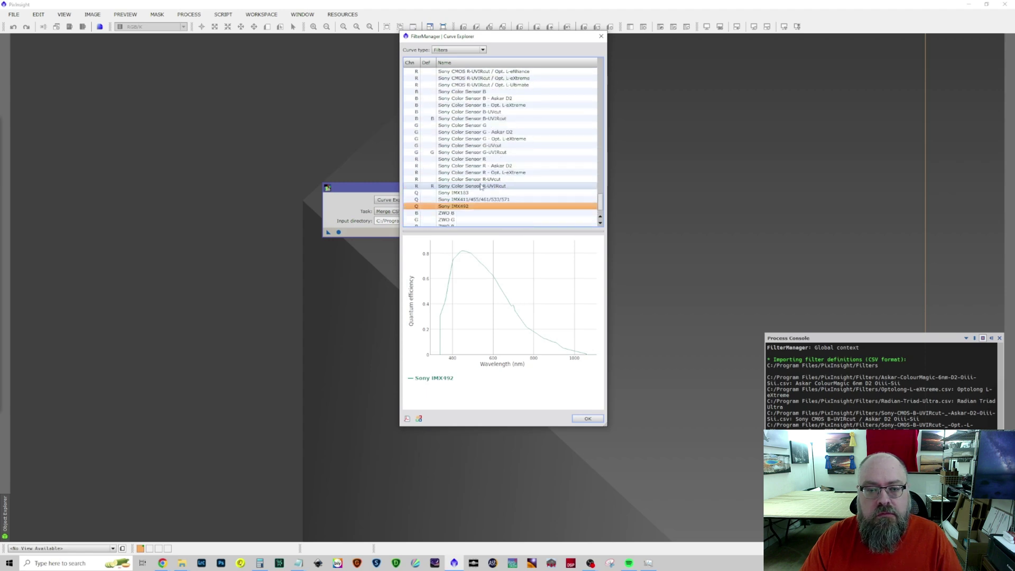
scroll(481, 187, up, 10)
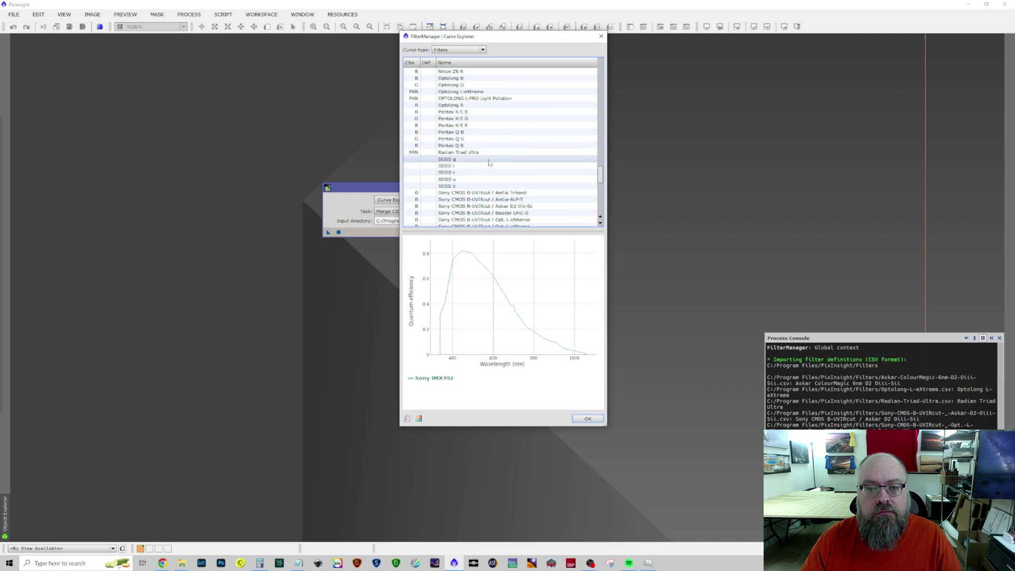
click(479, 152)
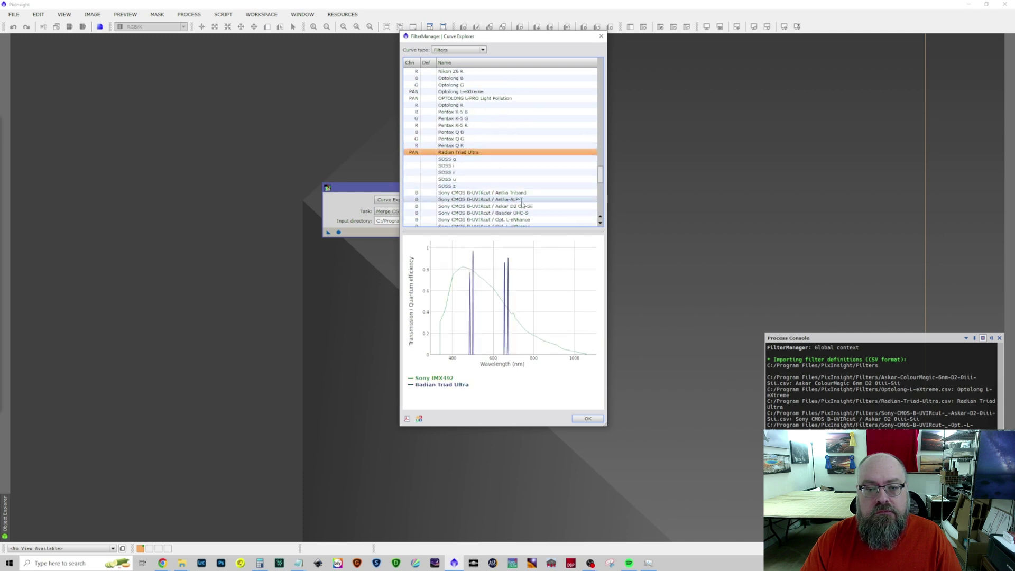
Step: Combine the curves into a filter named 'IMX493 - Rad Ultra - R' on channel R
click(419, 418)
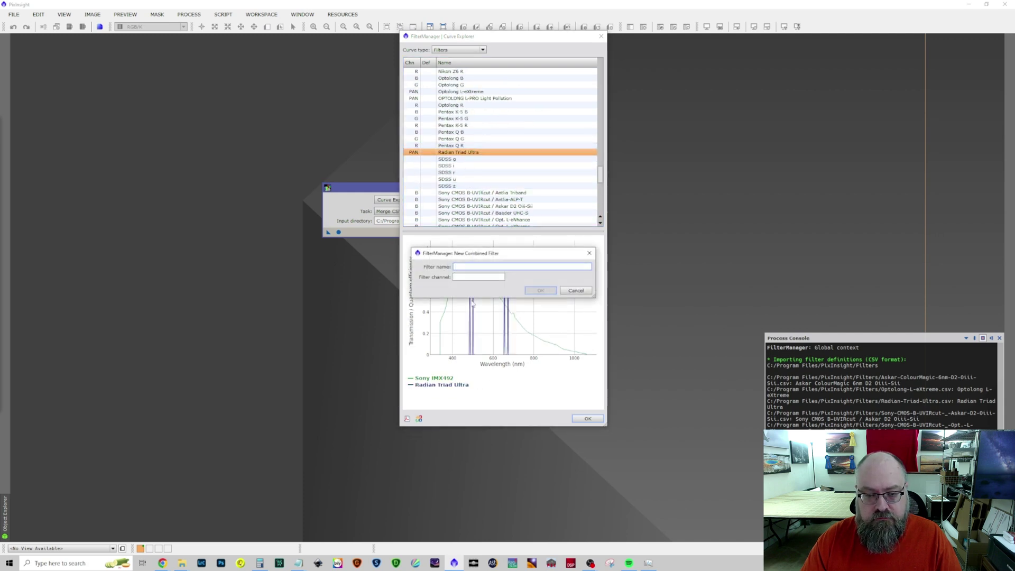
text(IMX493 - Rad Ultra - )
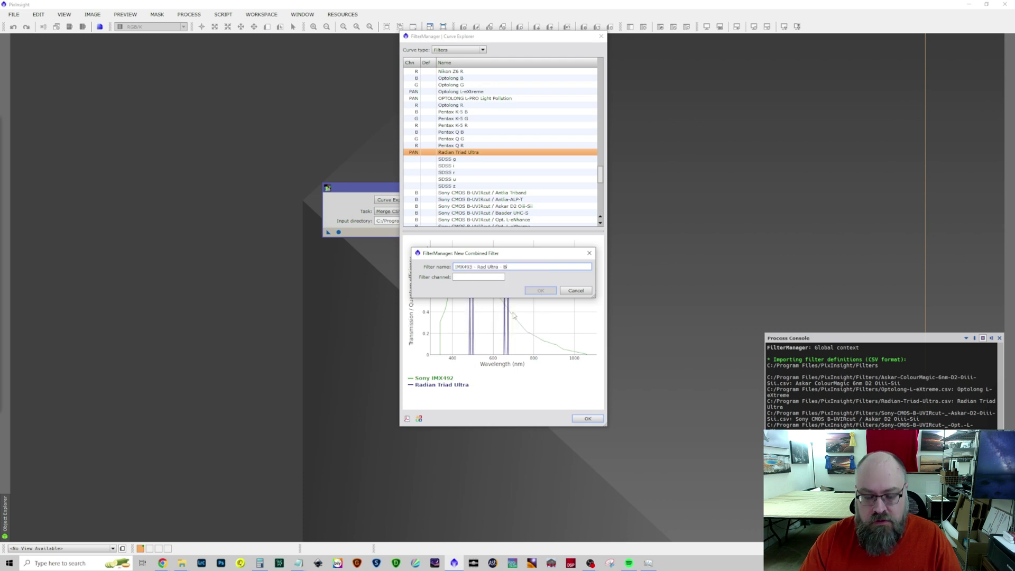
text(R)
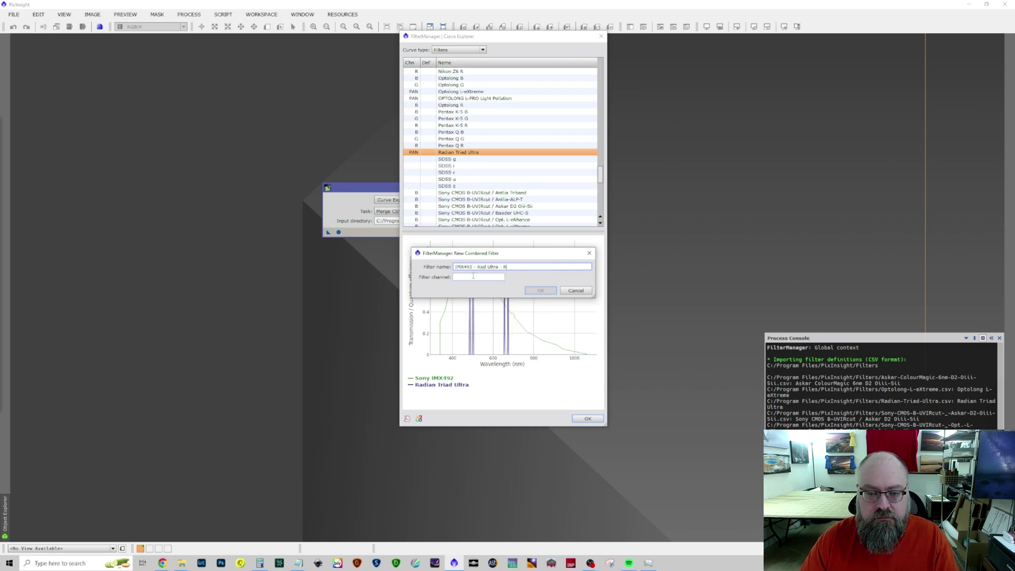
click(473, 276)
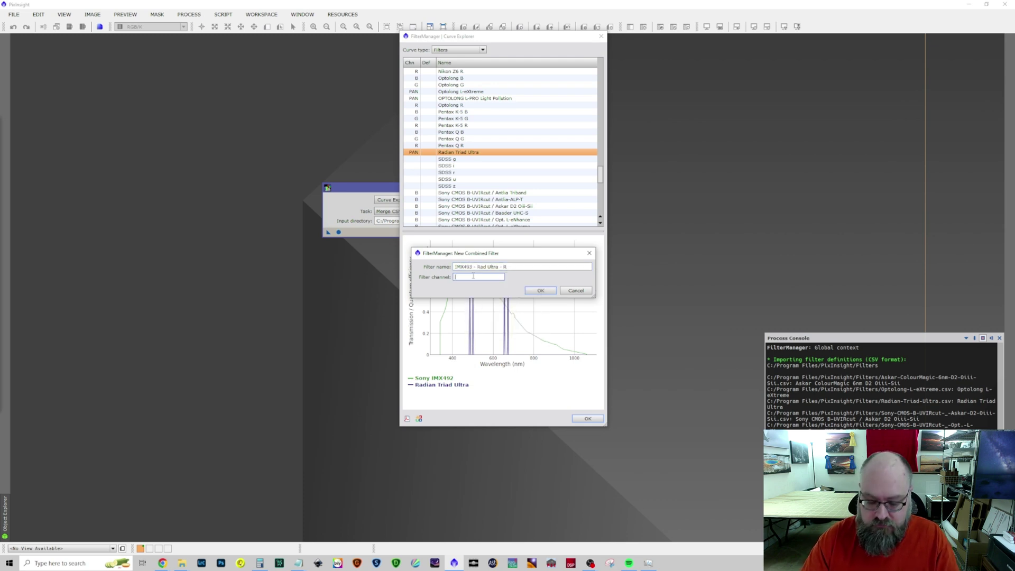
click(541, 291)
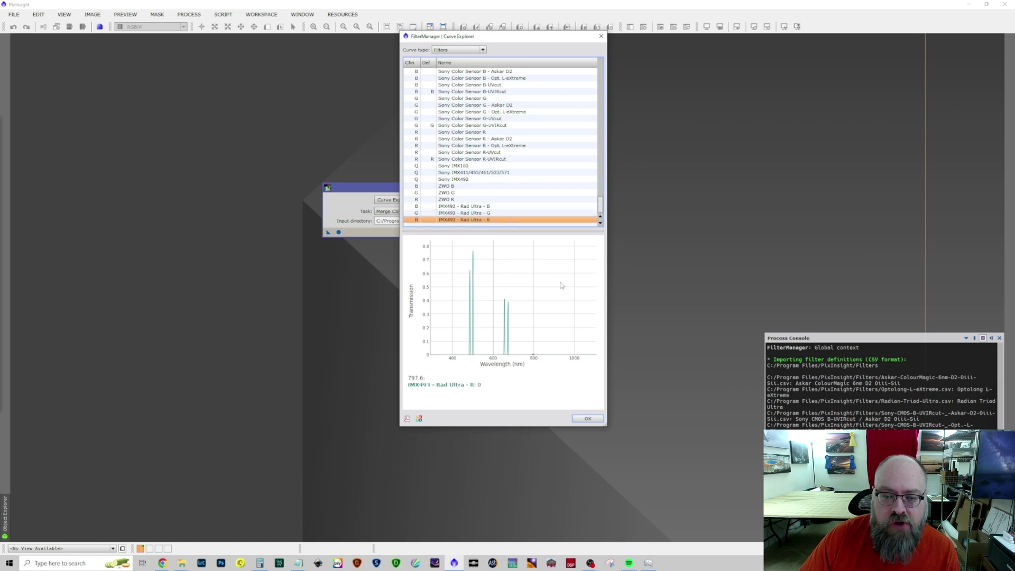
Step: Review the IMX493 - Rad Ultra B, G and R curves one after another
click(507, 207)
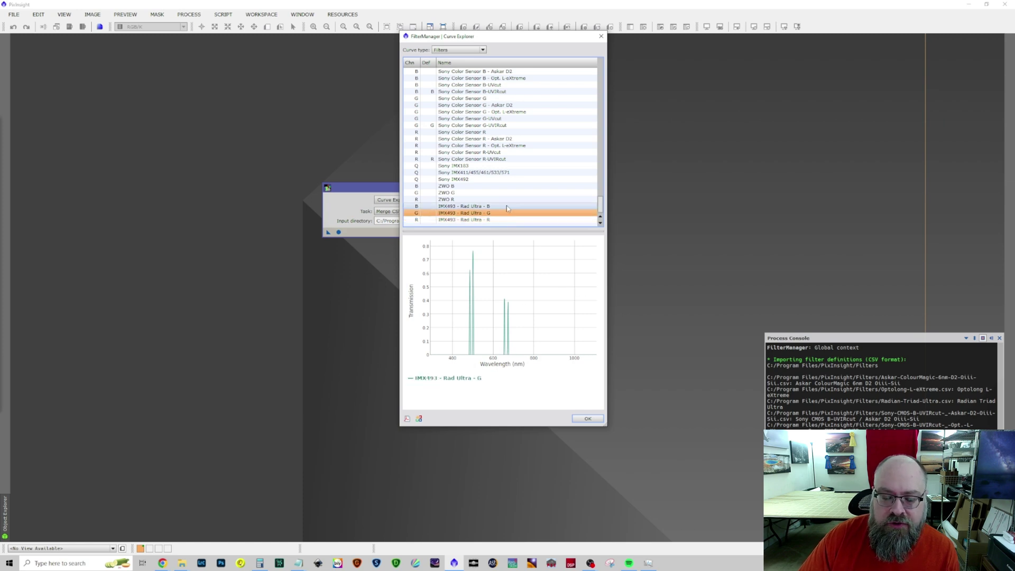
click(507, 213)
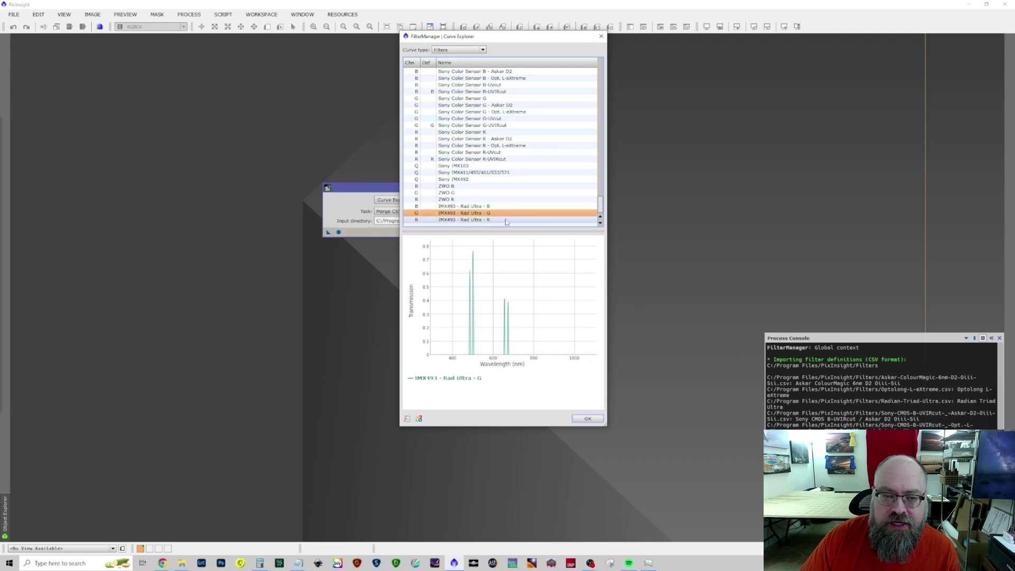
click(506, 220)
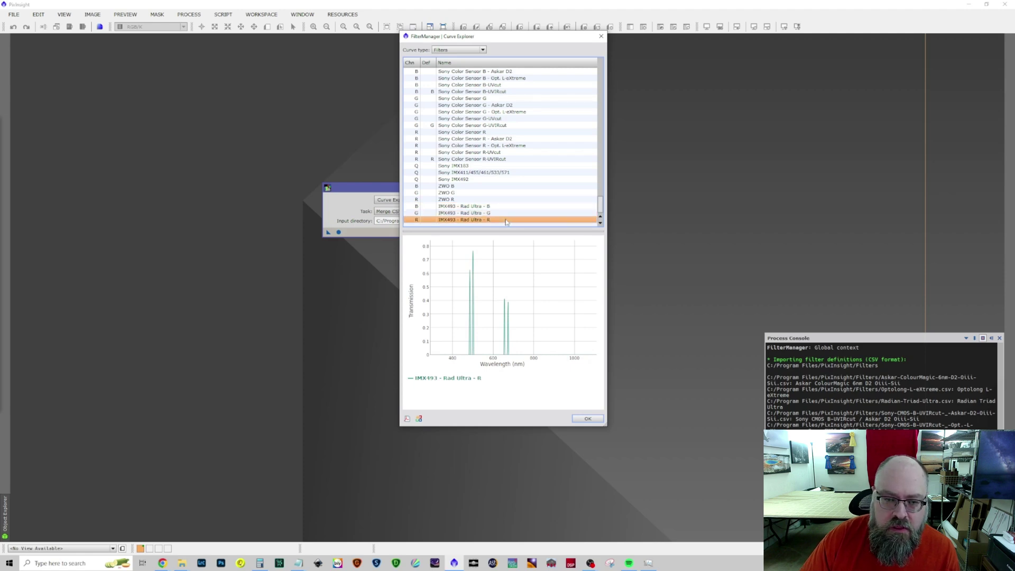
Step: Save the new combined filters and close FilterManager
click(587, 418)
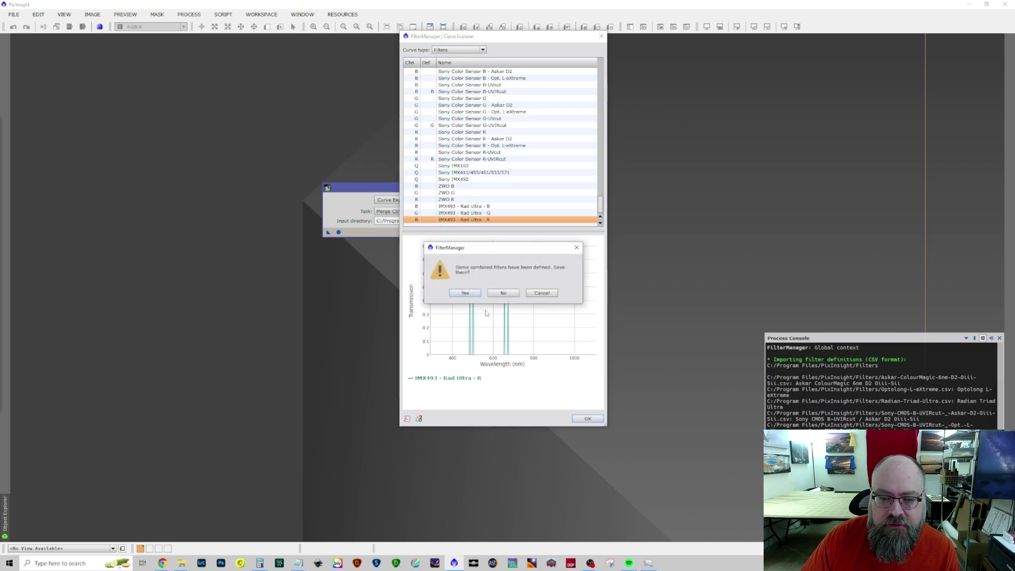
click(470, 294)
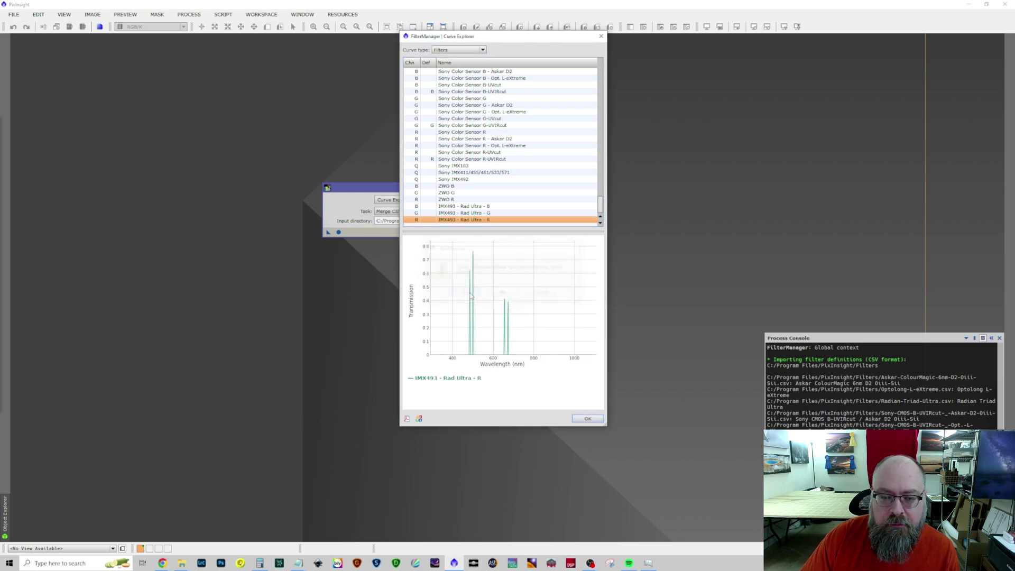
click(522, 188)
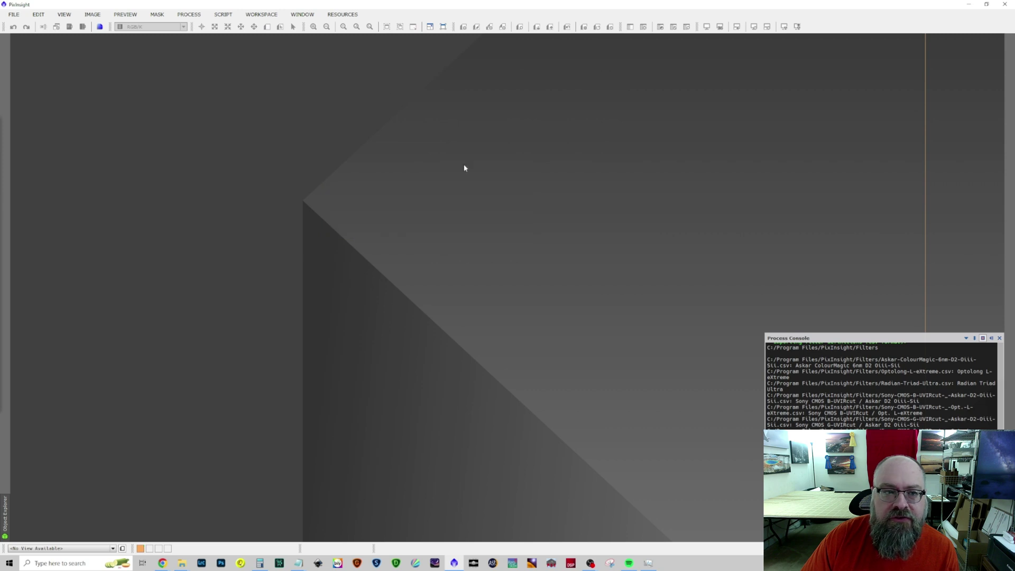
Step: In SpectrophotometricColorCalibration, set red, green, blue filters to IMX493 - Rad Ultra R, G, B
click(188, 14)
mouse_move(217, 26)
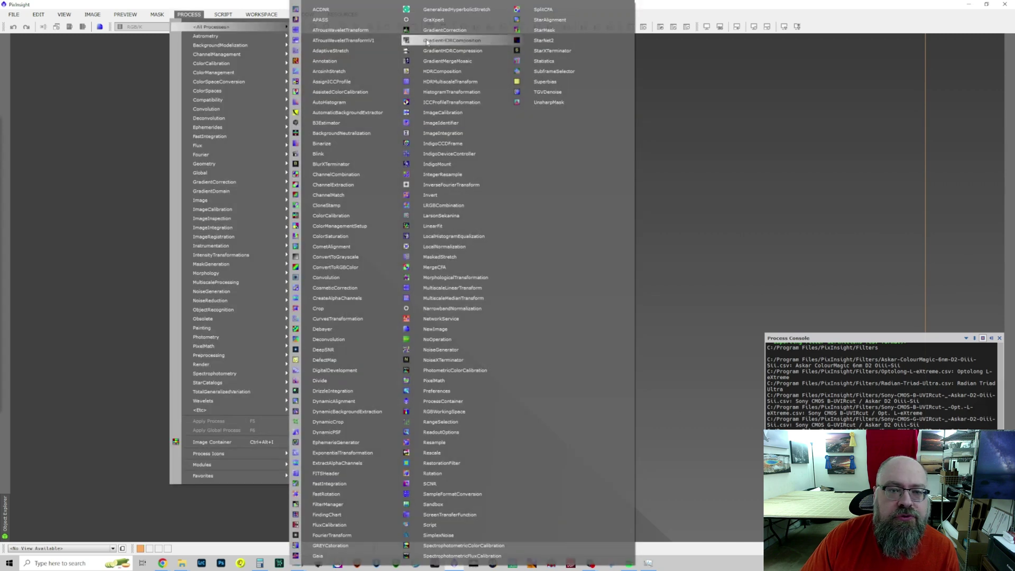
click(471, 546)
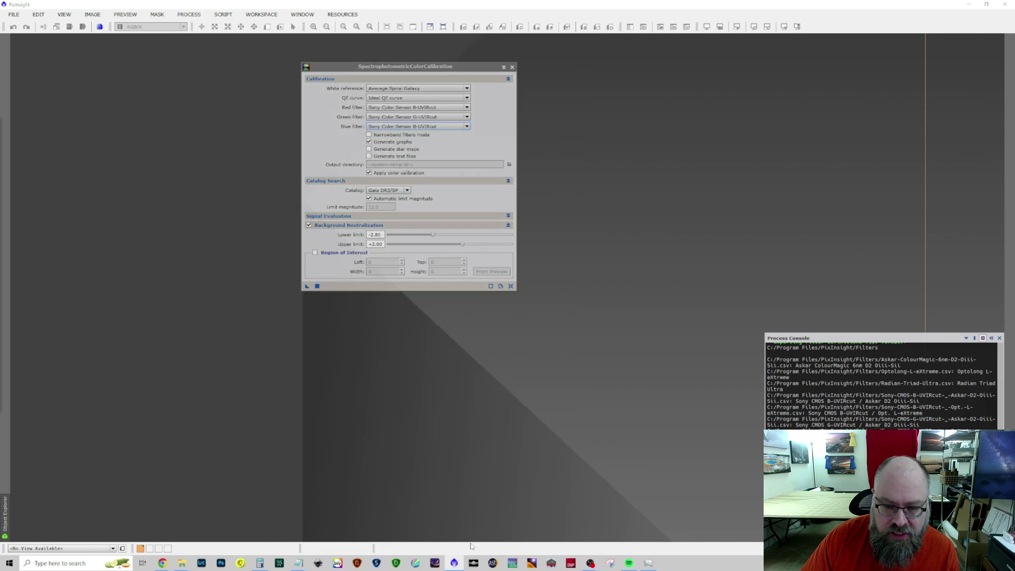
click(466, 107)
scroll(452, 146, up, 5)
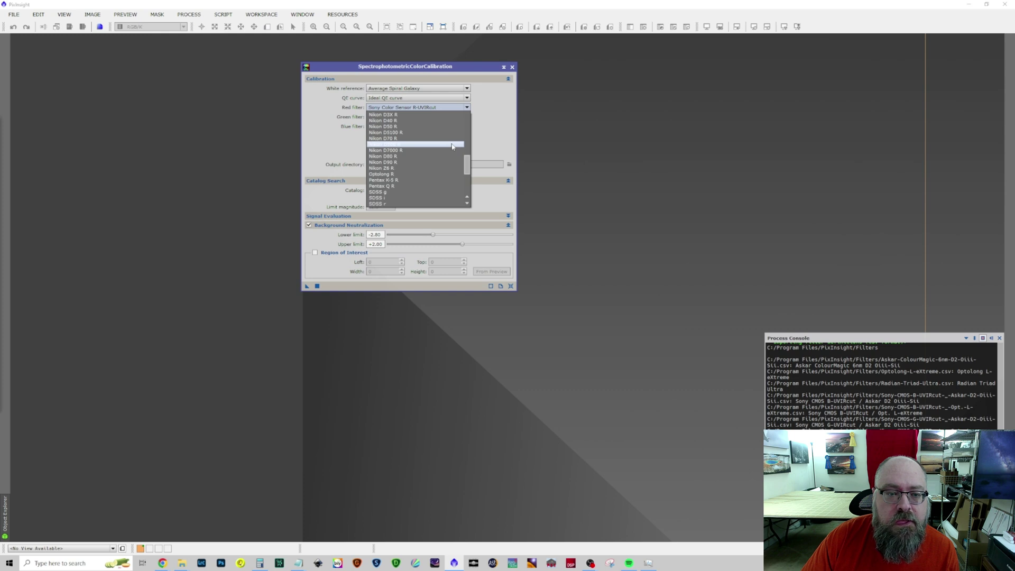
scroll(434, 149, up, 5)
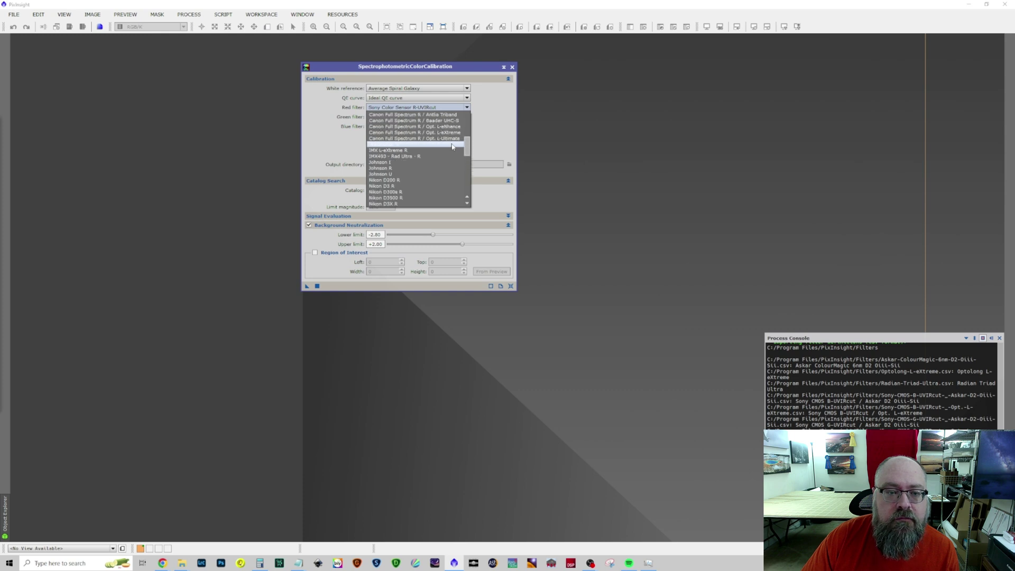
click(402, 156)
click(467, 116)
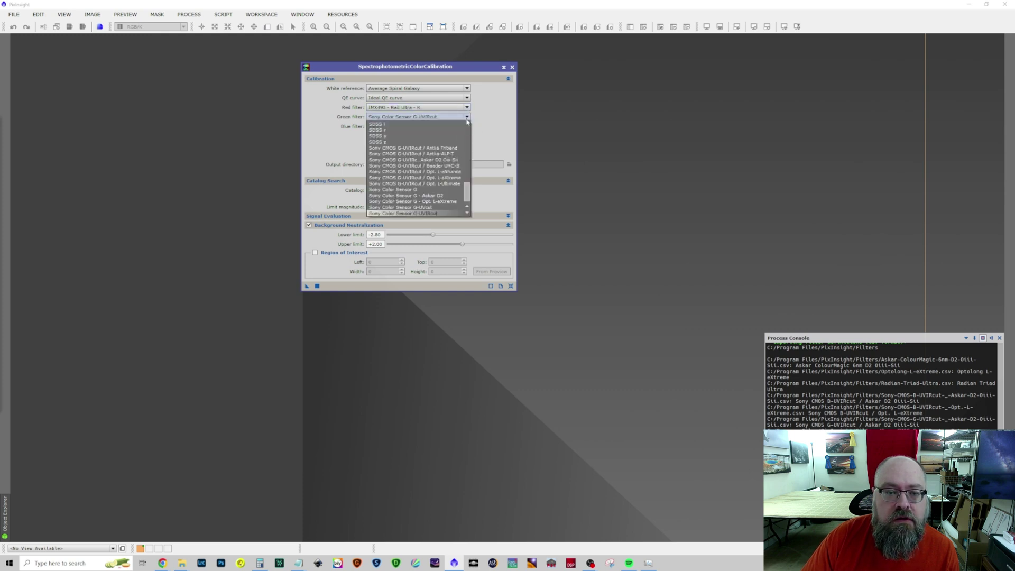
scroll(430, 171, up, 8)
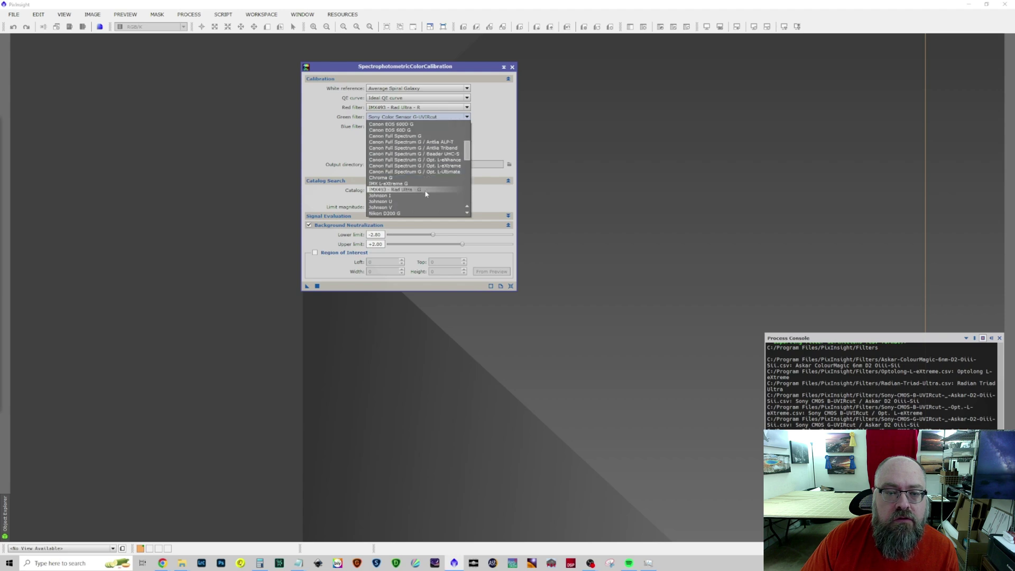
click(402, 190)
click(467, 127)
scroll(429, 176, up, 10)
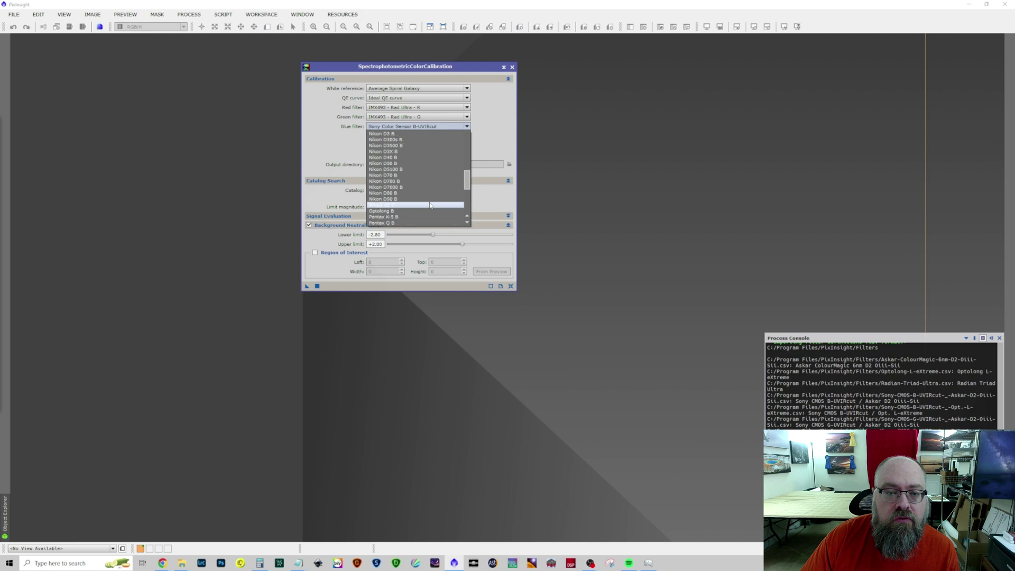
scroll(430, 205, up, 3)
click(428, 159)
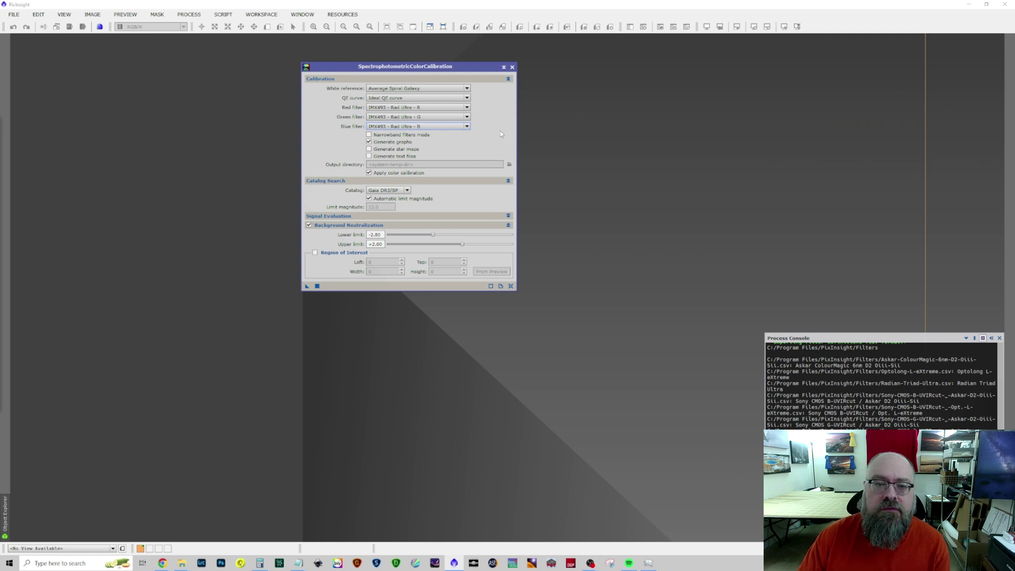
Step: Set Red, Green and Blue filters to Sony CMOS R-, G-, B-UVIRcut / Askar D2 Oiii-Sii
click(467, 108)
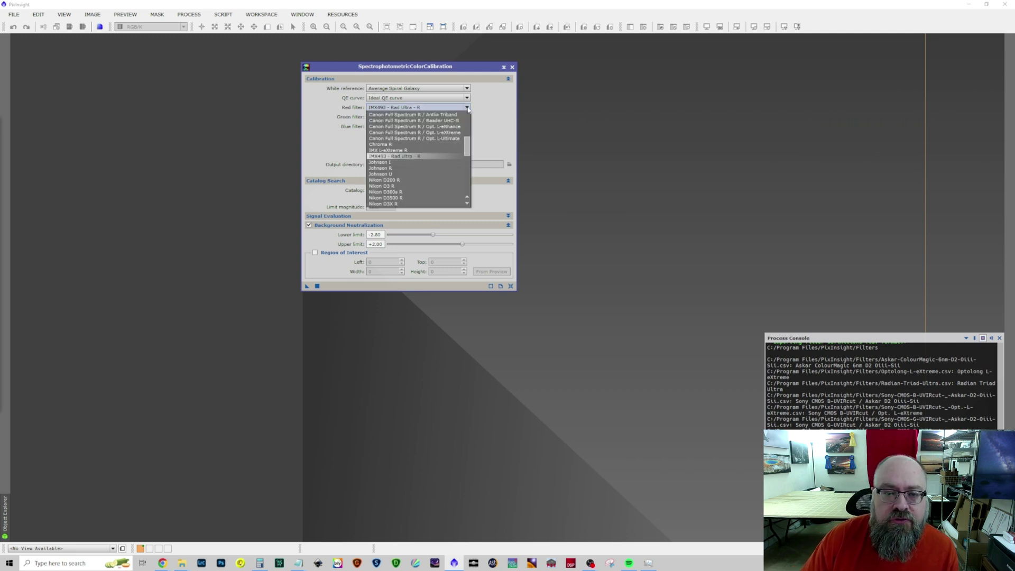
scroll(436, 162, down, 10)
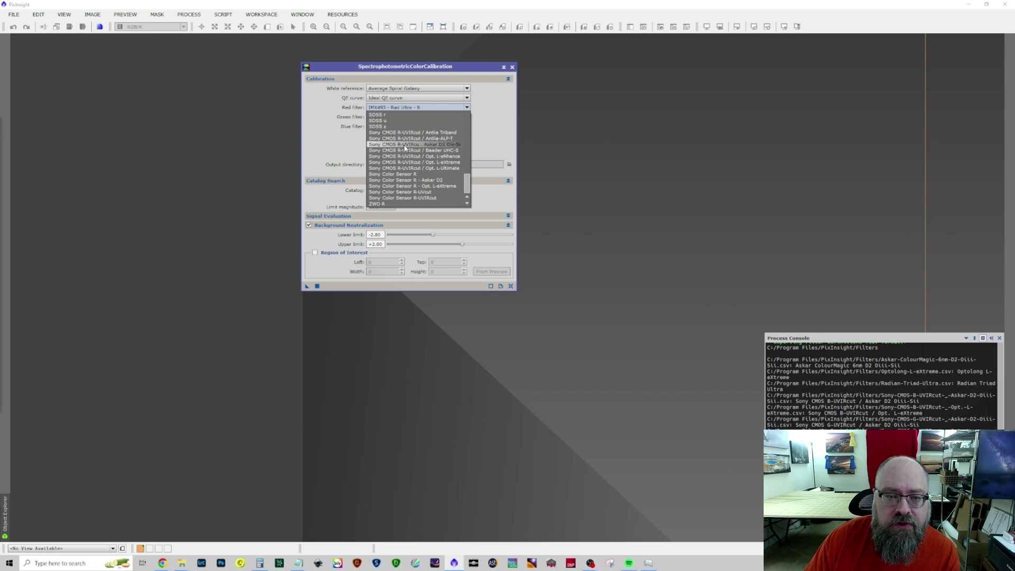
click(406, 144)
click(467, 117)
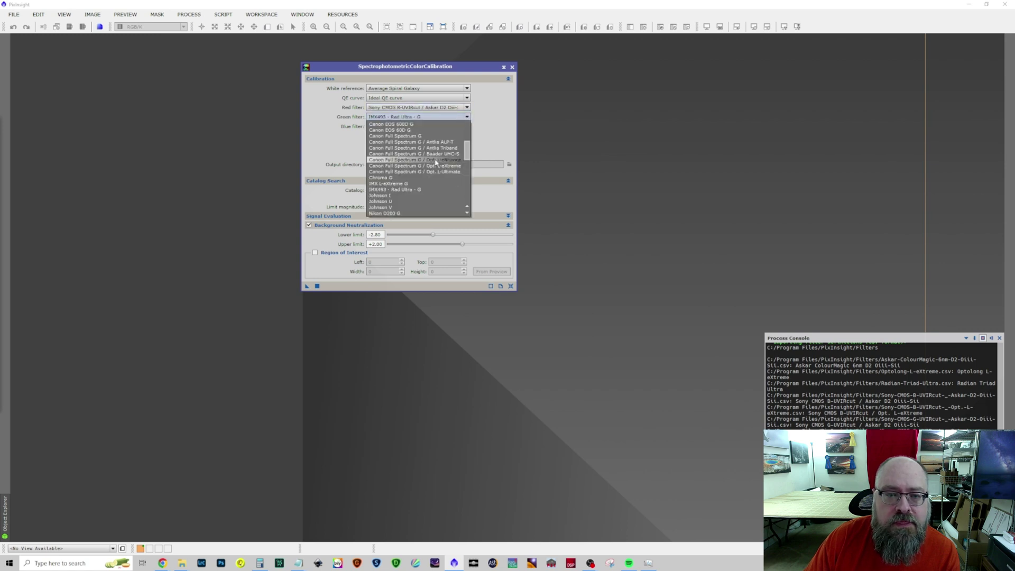
scroll(433, 165, down, 10)
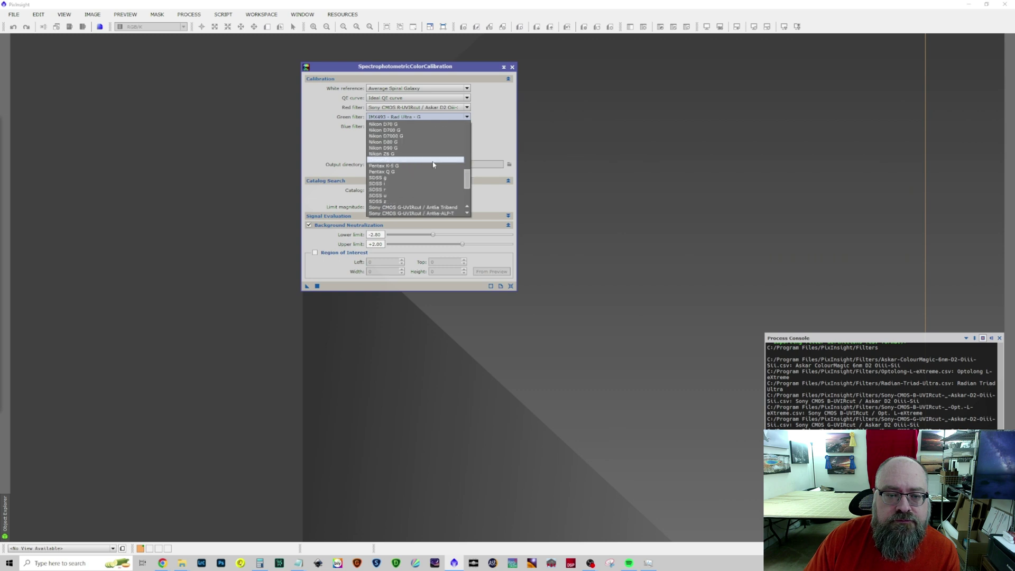
scroll(433, 165, down, 12)
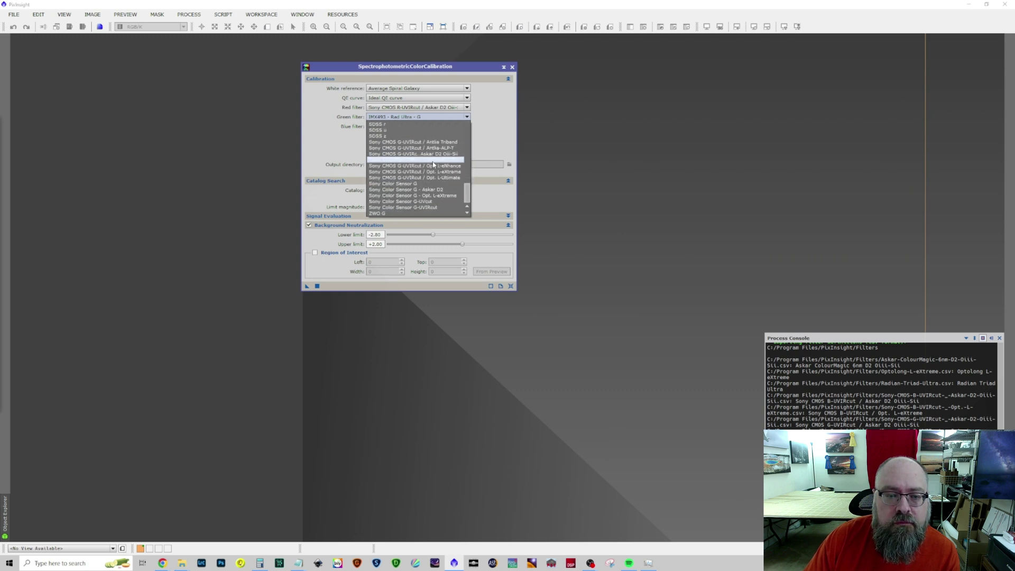
click(421, 156)
click(461, 127)
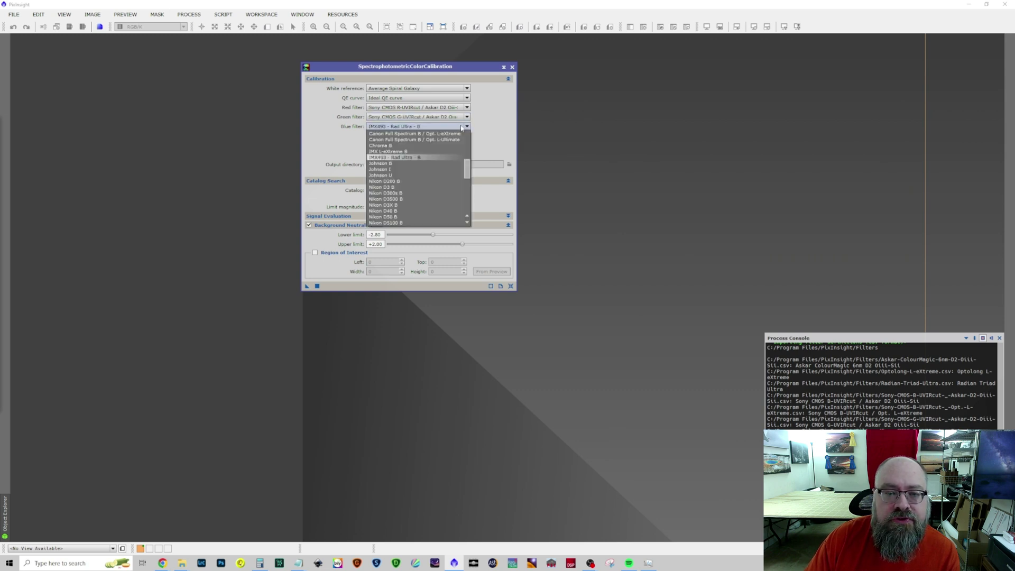
scroll(444, 164, down, 20)
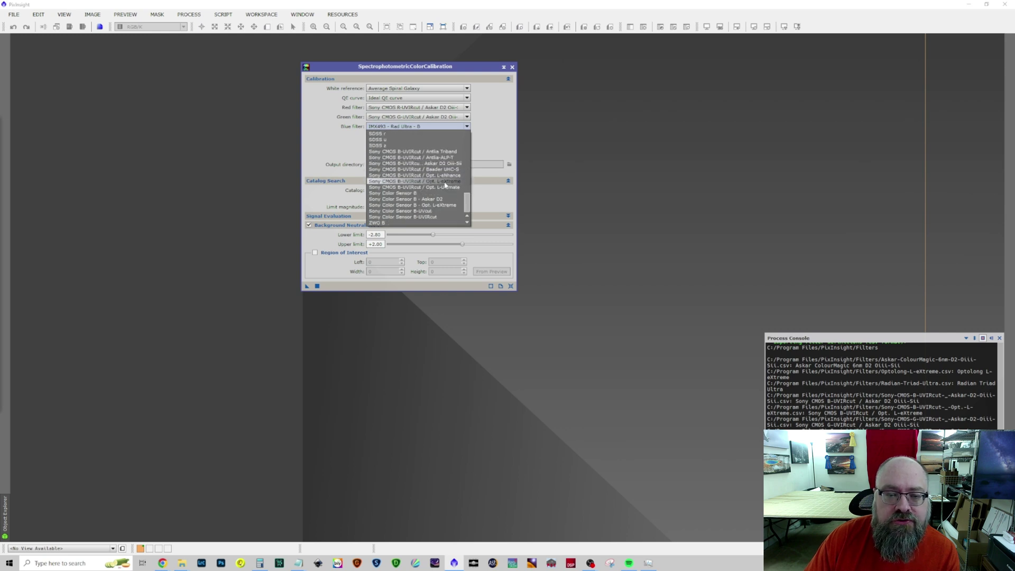
scroll(443, 181, up, 15)
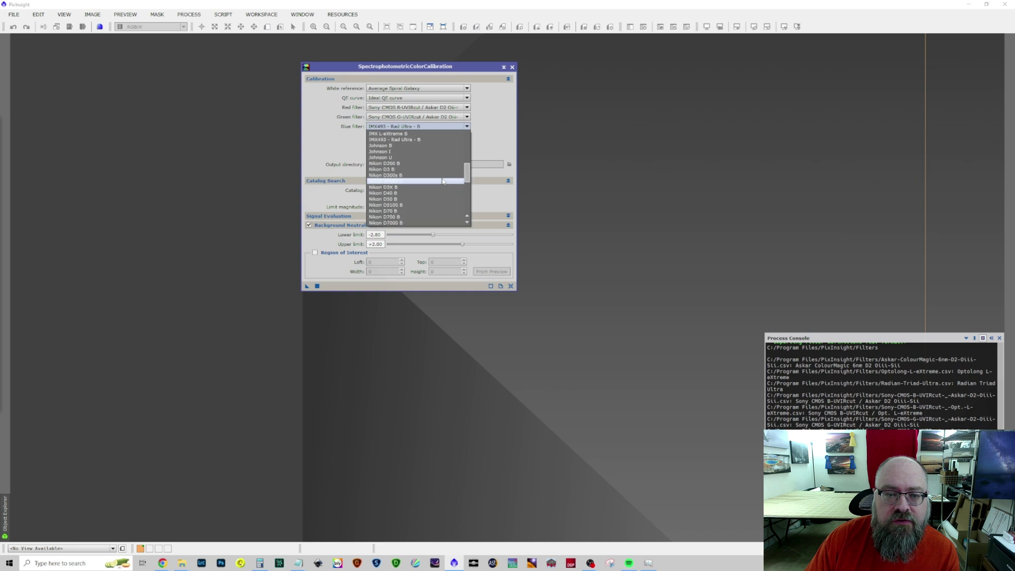
scroll(443, 182, down, 15)
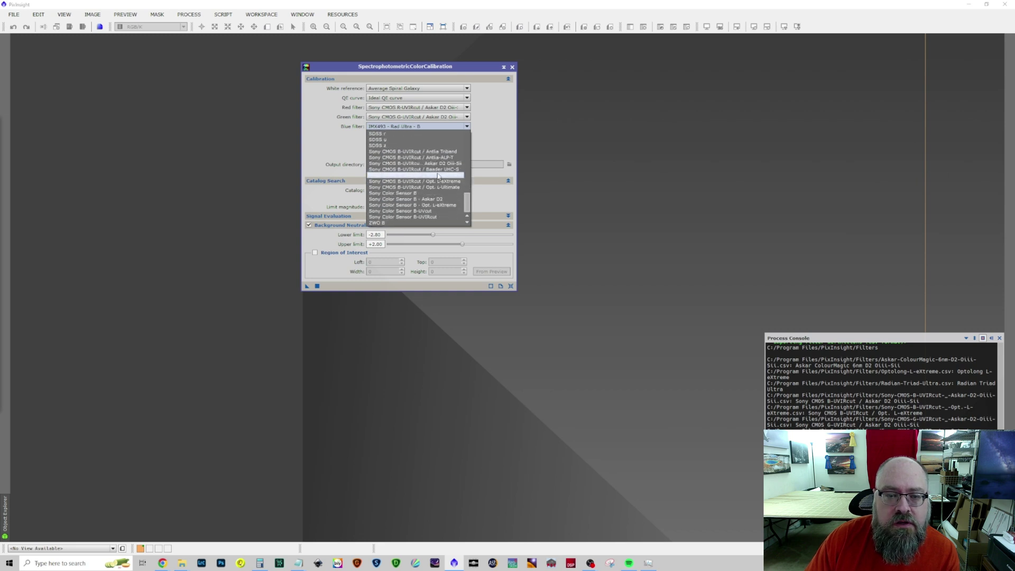
click(441, 164)
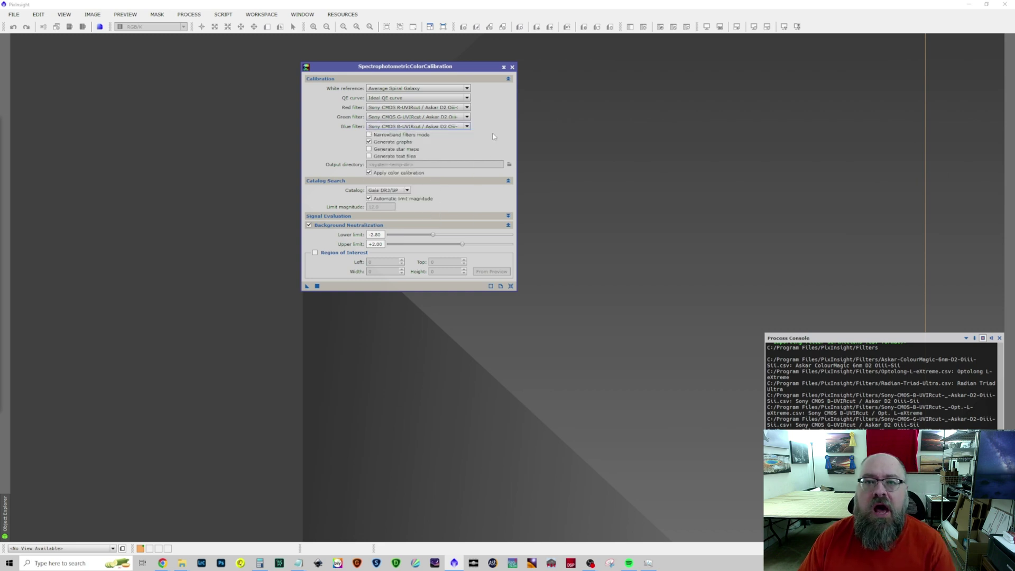